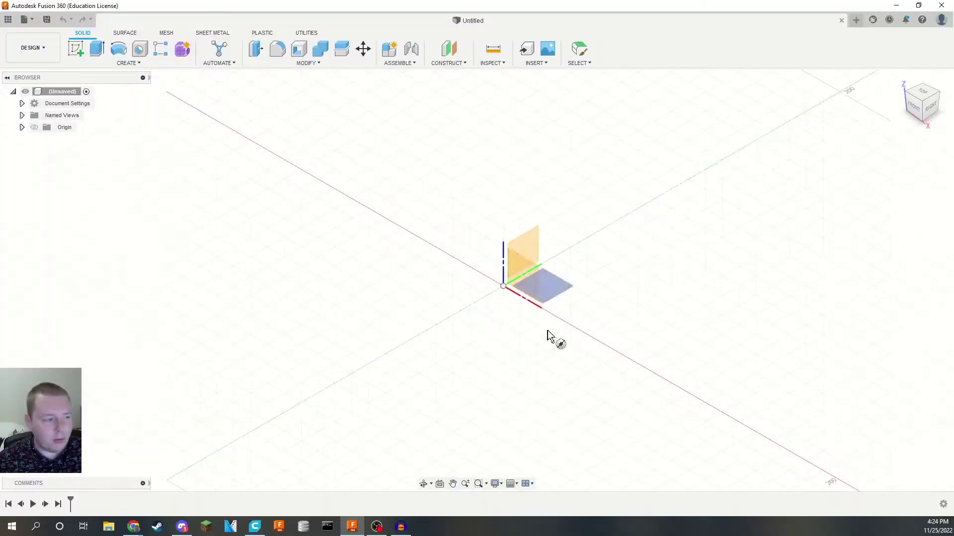
Sketch an 80 mm diameter circle centred on the origin on the horizontal plane
click(558, 293)
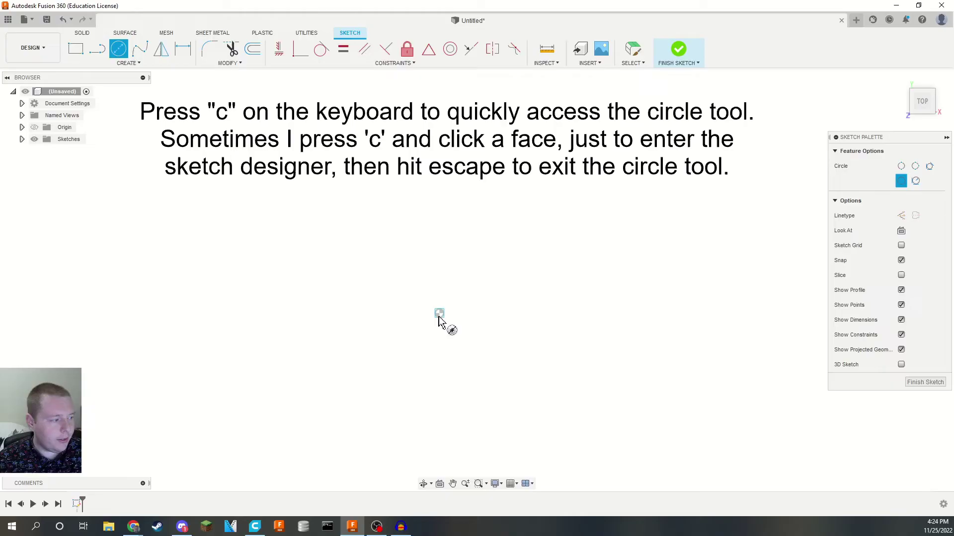
click(439, 313)
text(80)
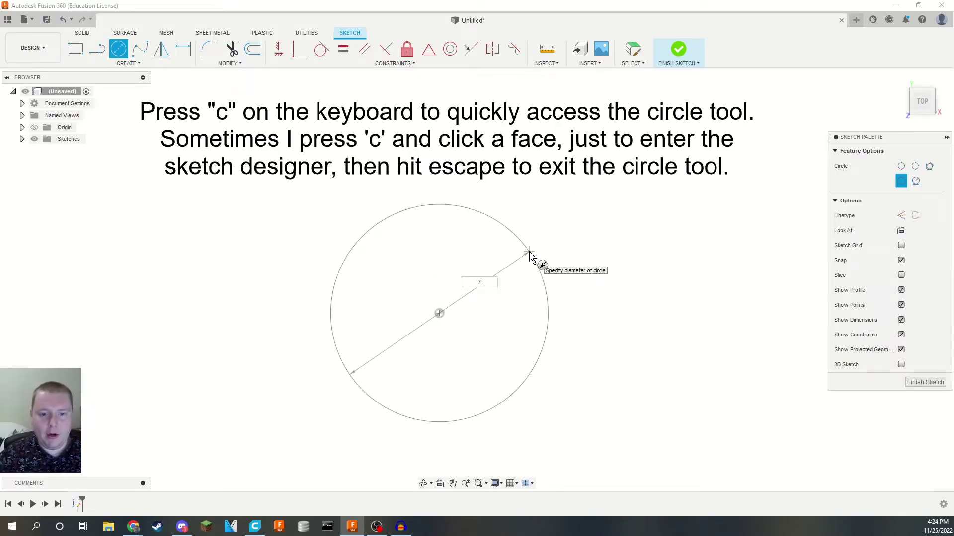
key(Return)
key(Escape)
Add a concentric 70 mm diameter circle at the origin and finish the sketch
key(c)
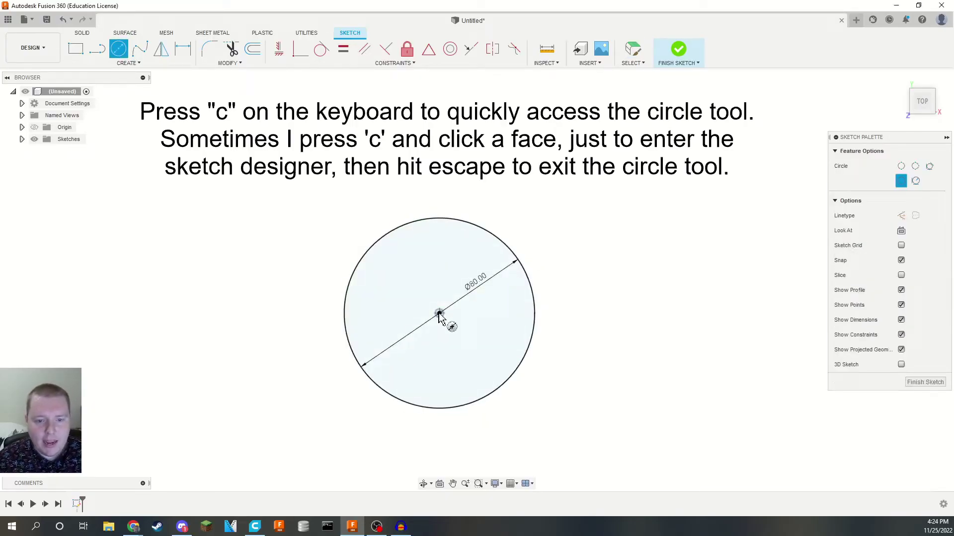
click(439, 313)
text(70)
key(Return)
key(Escape)
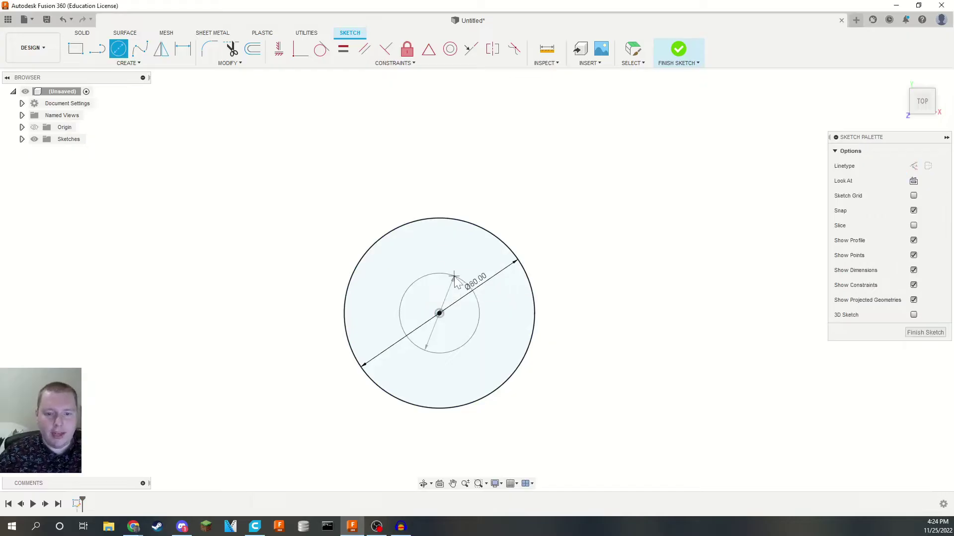
click(938, 336)
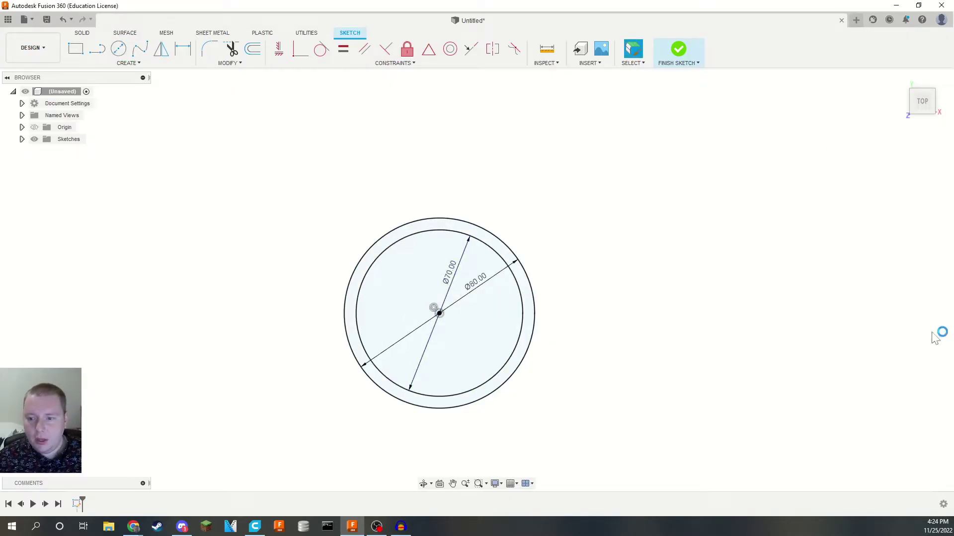
Extrude the ring profile between the two circles 80 mm upward as a new body
click(601, 310)
text(e)
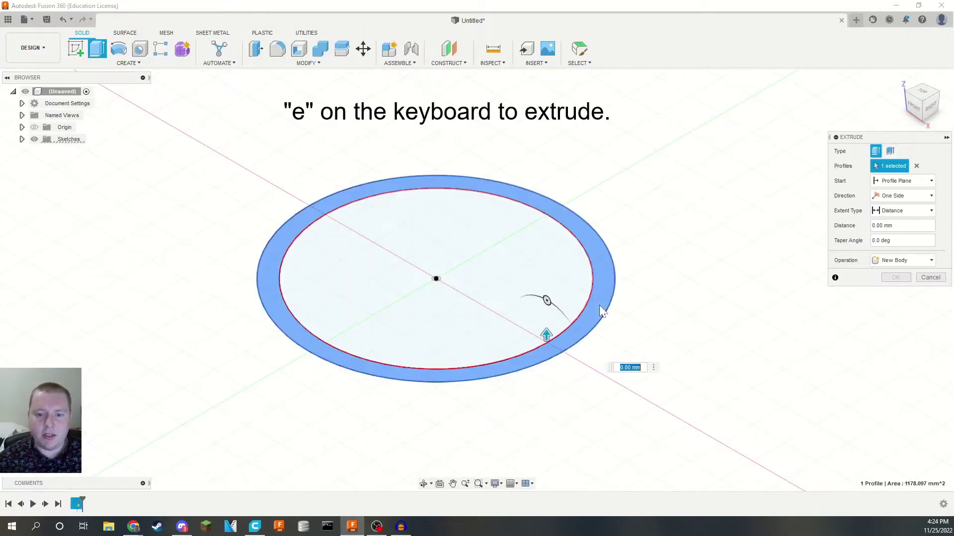
text(80)
key(Return)
scroll(641, 237, down, 3)
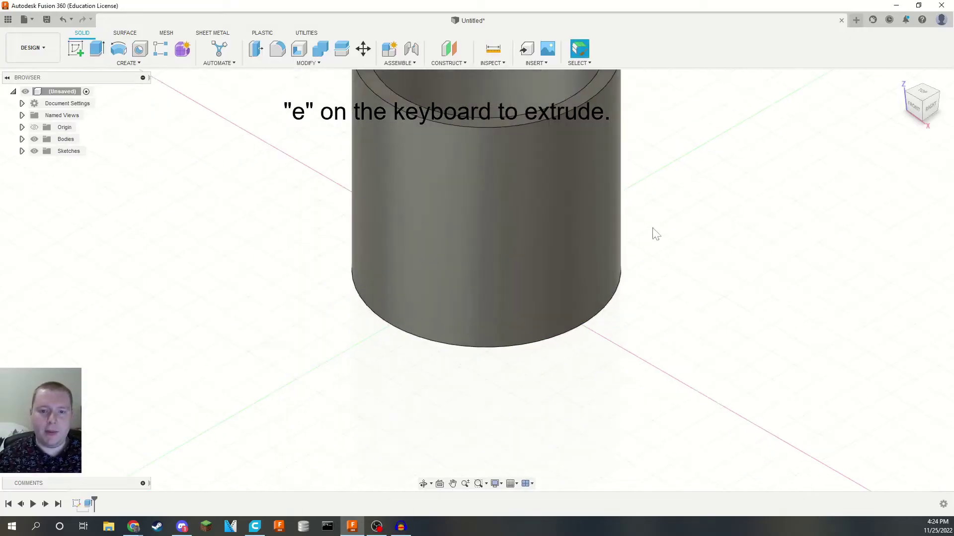
Extrude the base sketch's inner circle 3 mm, joined to the ring as a floor, and roll the timeline marker past it
double_click(77, 504)
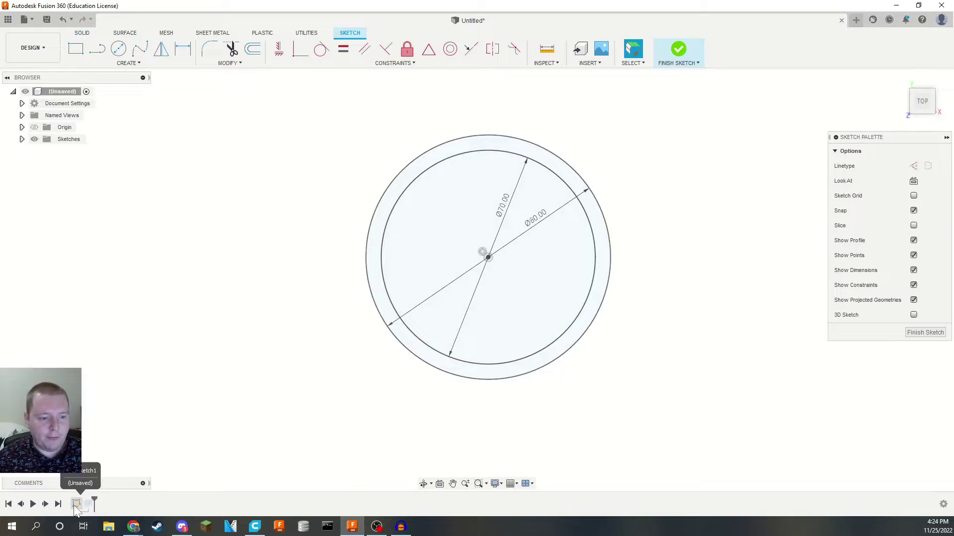
click(533, 311)
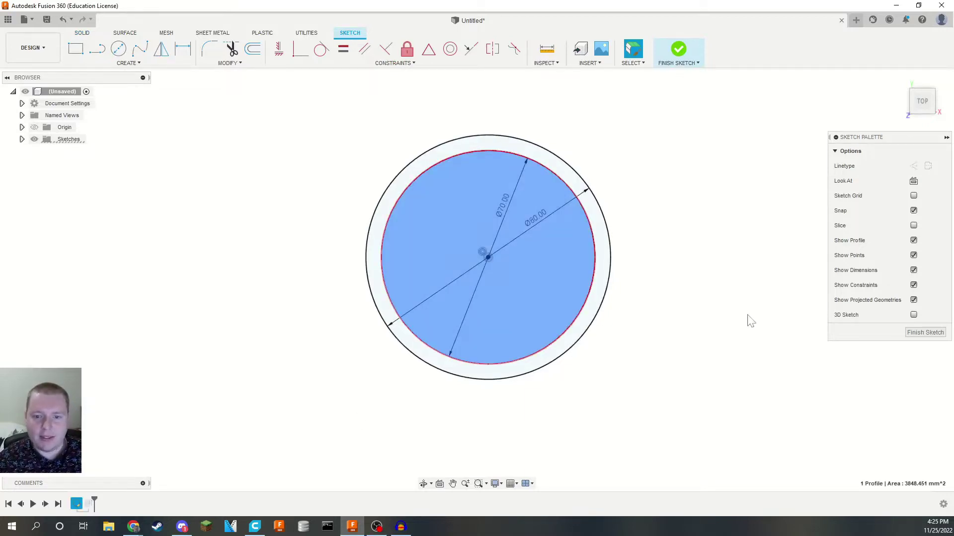
key(e)
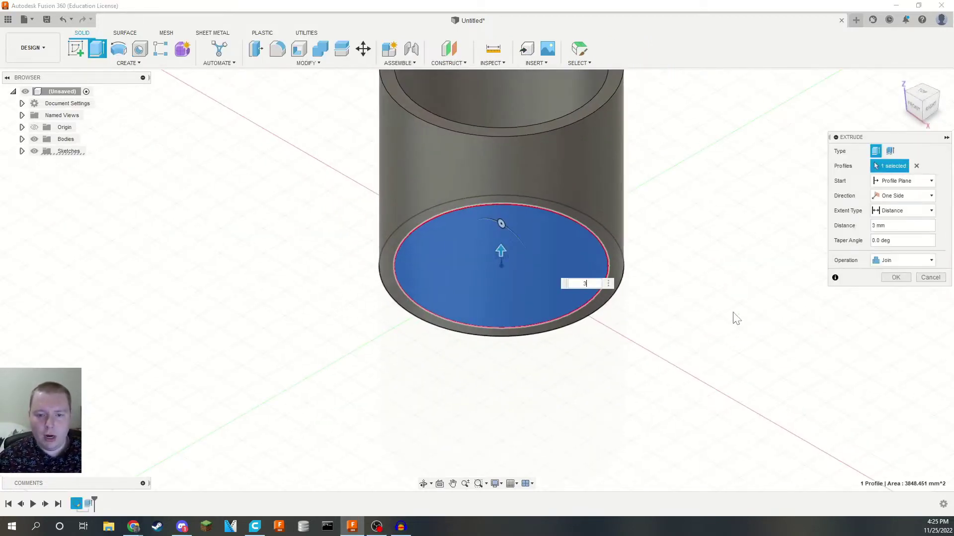
key(Escape)
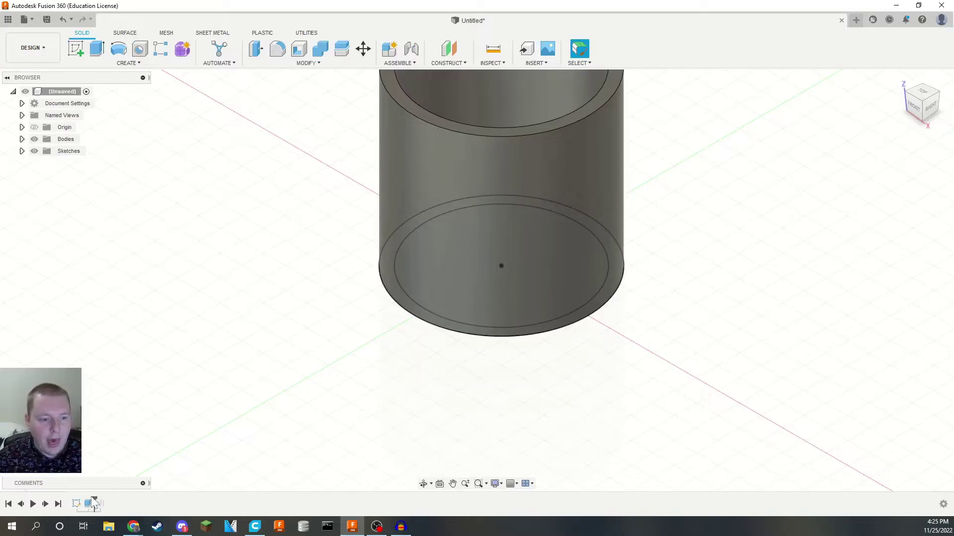
drag(92, 498, 106, 500)
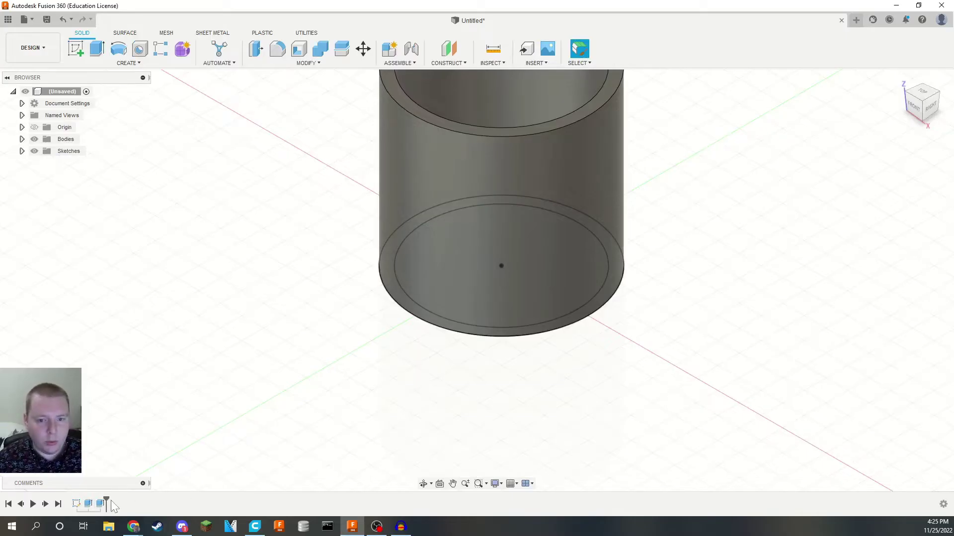
Hide the base sketch with the two circles
click(22, 151)
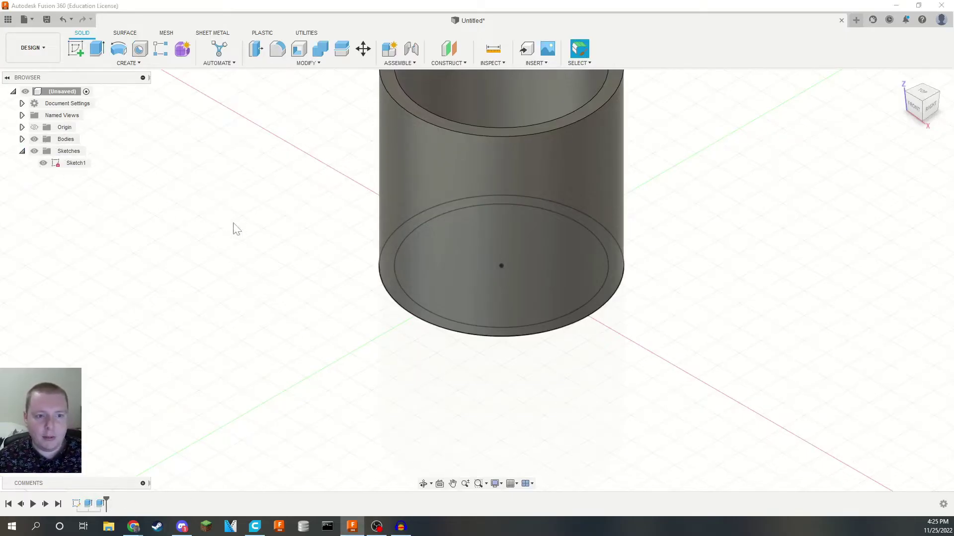
middle_drag(234, 228, 245, 356)
click(43, 163)
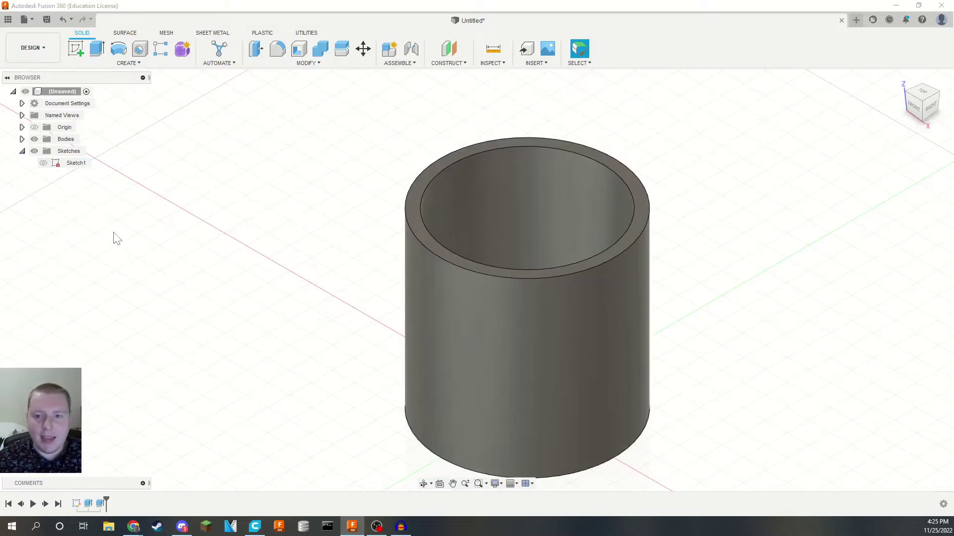
middle_drag(335, 314, 324, 235)
scroll(323, 235, down, 2)
click(22, 151)
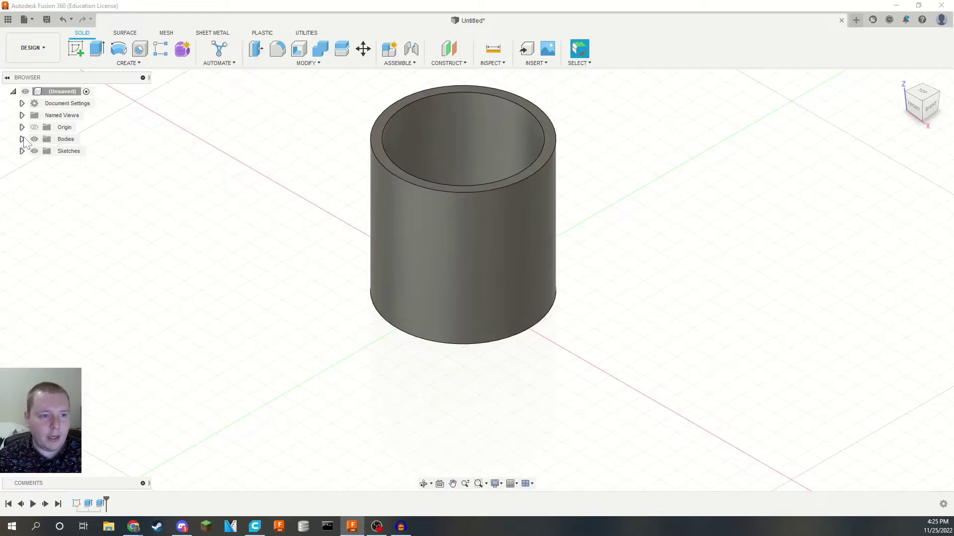
Rename the cylindrical body to Cup
click(22, 139)
click(75, 151)
double_click(75, 151)
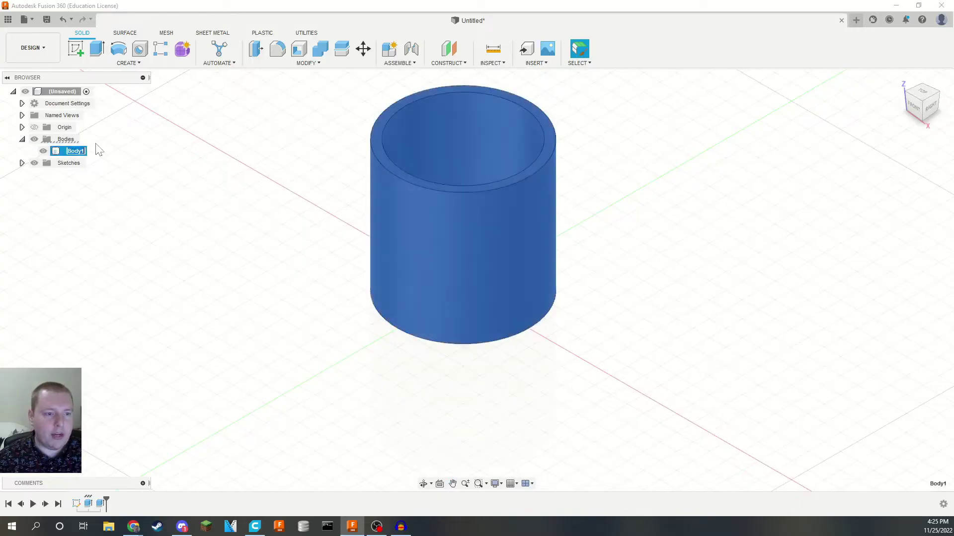
key(Return)
click(191, 169)
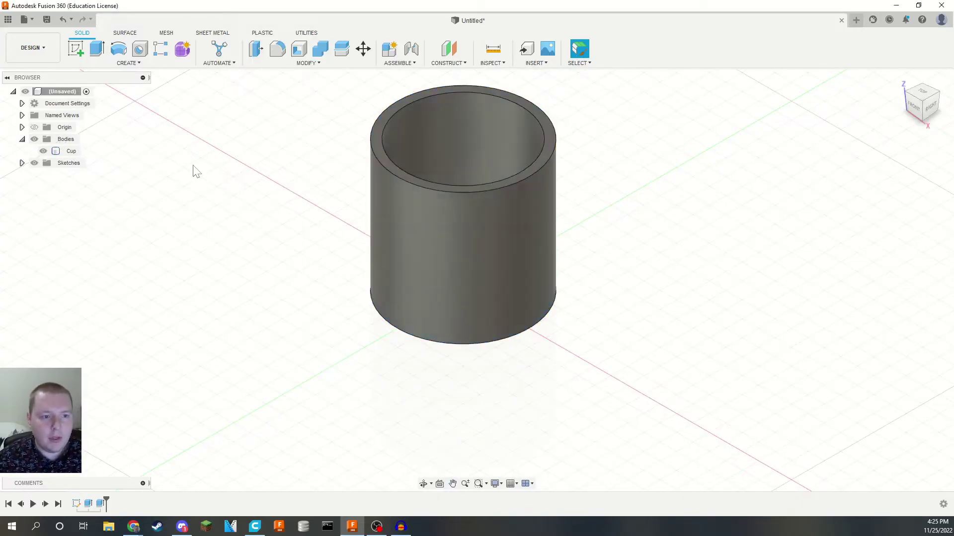
Start a sketch on the cup's top rim and offset its outer edge 5 mm outward
scroll(387, 138, up, 3)
click(350, 134)
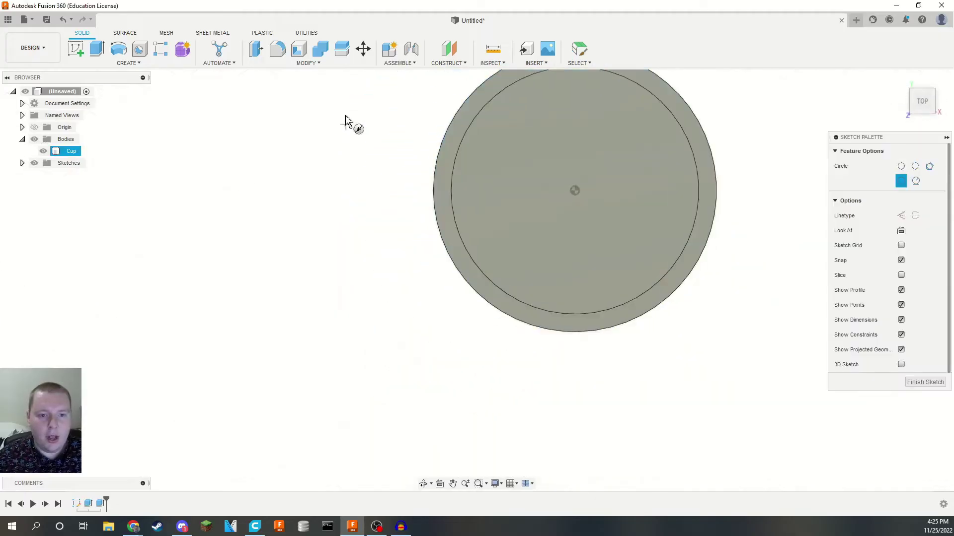
click(255, 49)
click(436, 188)
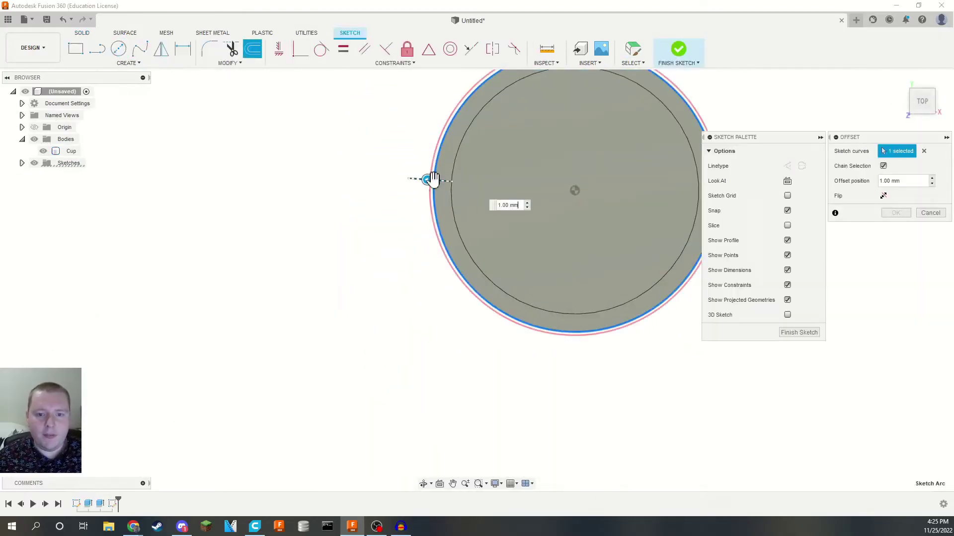
text(5)
key(Return)
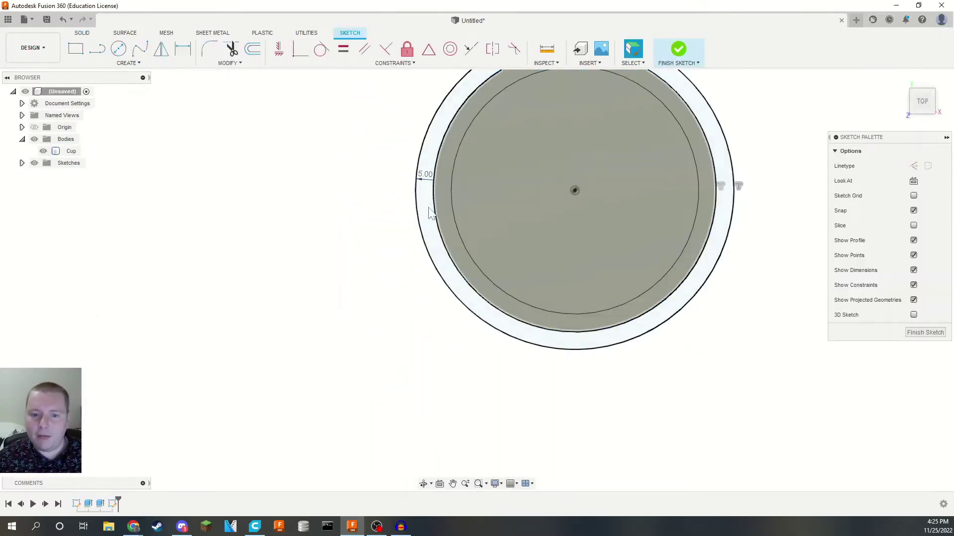
Extrude the offset ring profile -20 mm down around the cup as a new body
click(428, 207)
text(e)
text(-20)
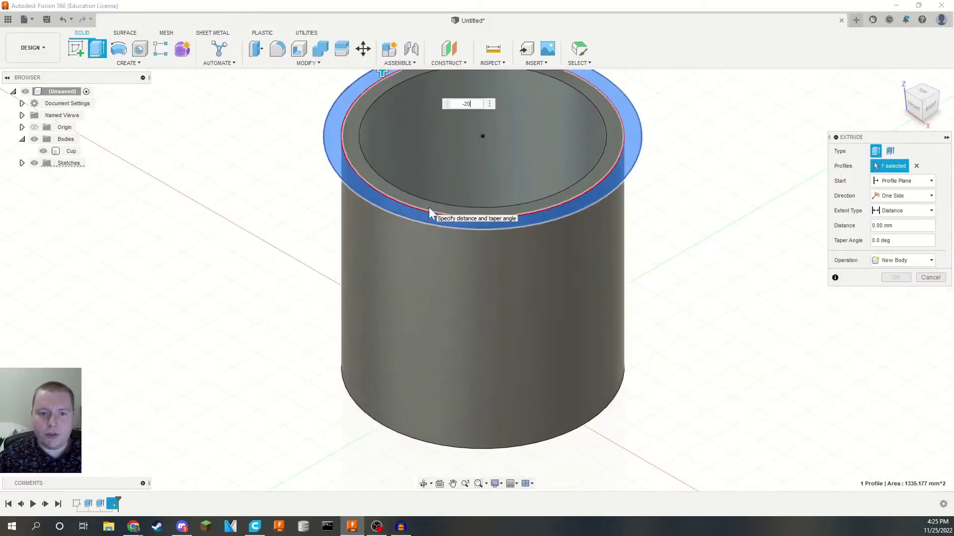
click(891, 261)
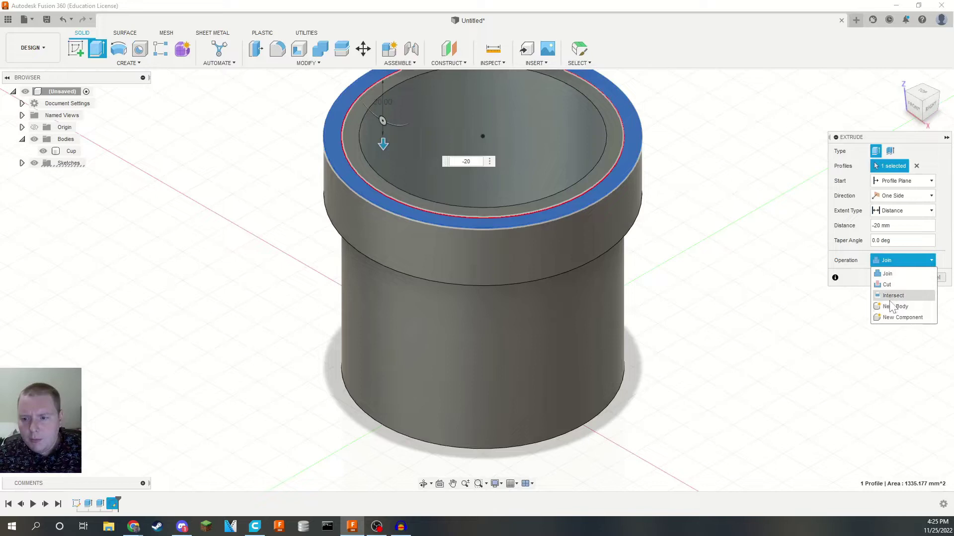
click(895, 306)
click(896, 277)
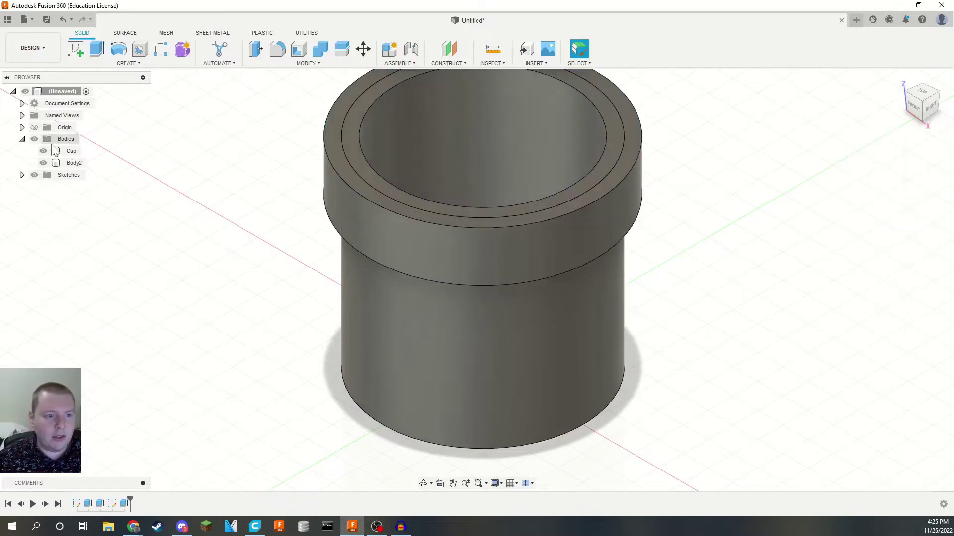
Rename the new outer ring body to Lid and hide the Cup body
double_click(76, 163)
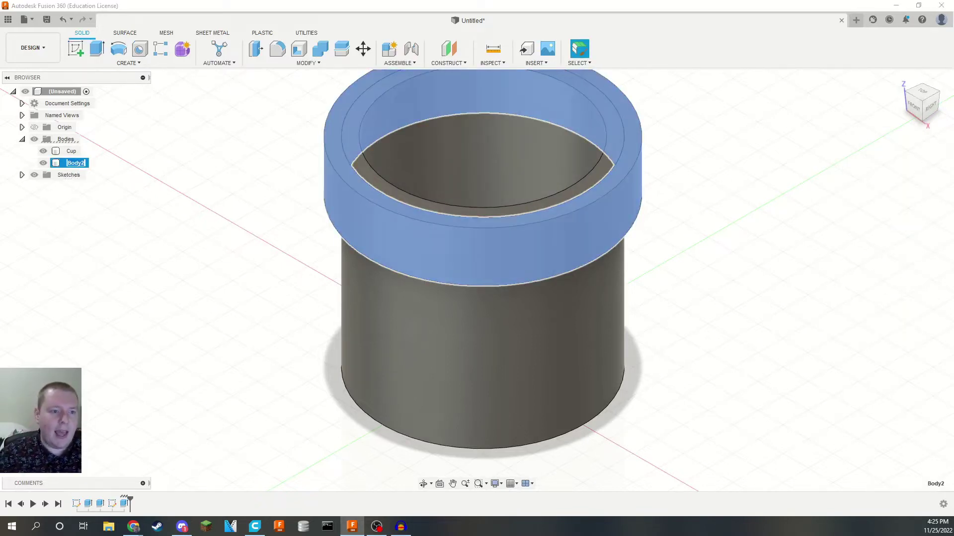
text(Lid)
key(Return)
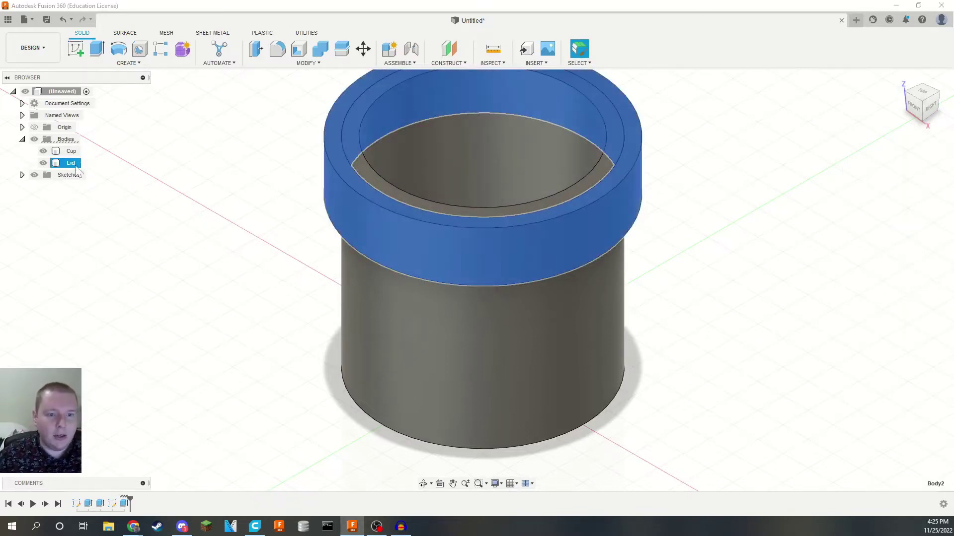
ctrl+click(43, 154)
click(42, 152)
click(195, 224)
Start a sketch on the lid ring's top face and extrude both the ring and inner circle profiles 3 mm to close the lid
middle_drag(246, 195, 256, 280)
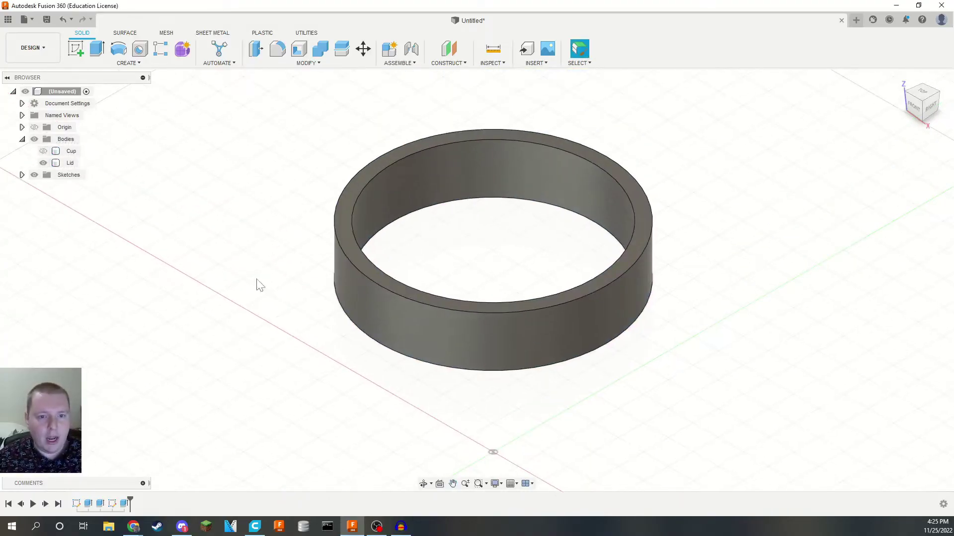
key(c)
click(346, 208)
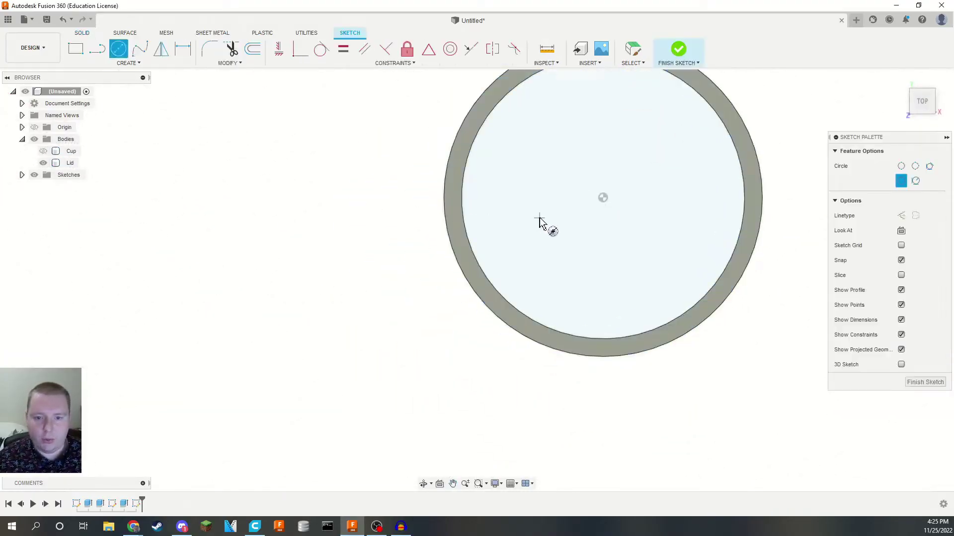
click(477, 233)
shift+click(458, 234)
text(e)
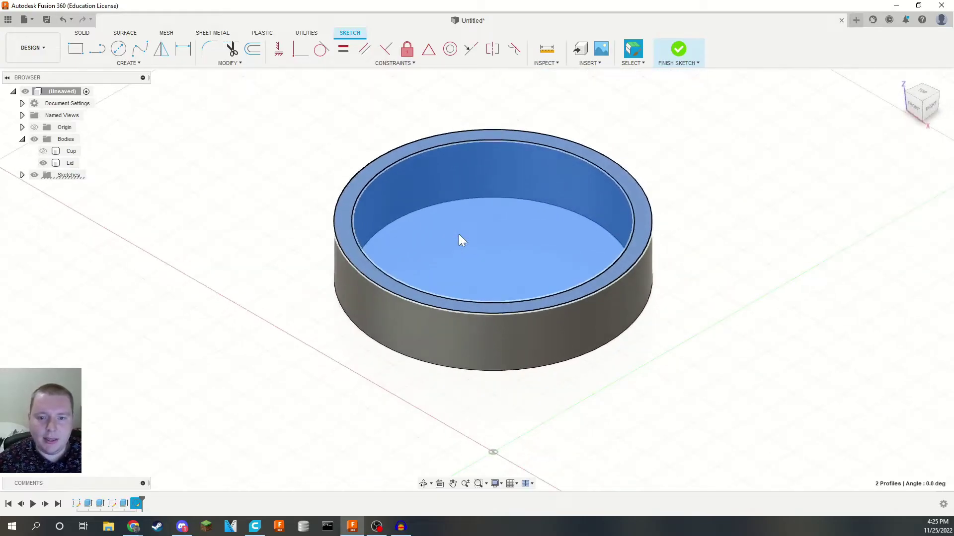
text(3)
key(Return)
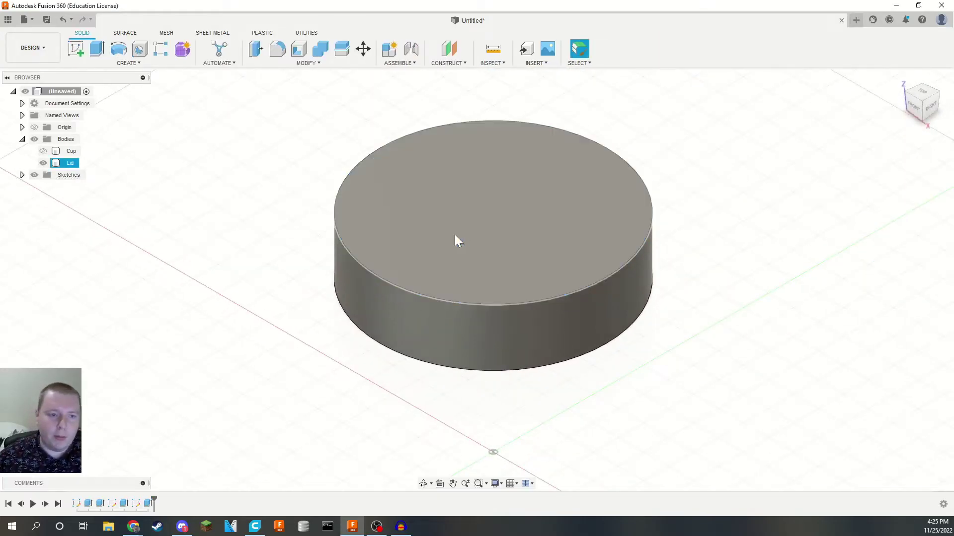
Show the Cup body again, check both bodies by toggling their visibility, and hide the Lid body
click(43, 151)
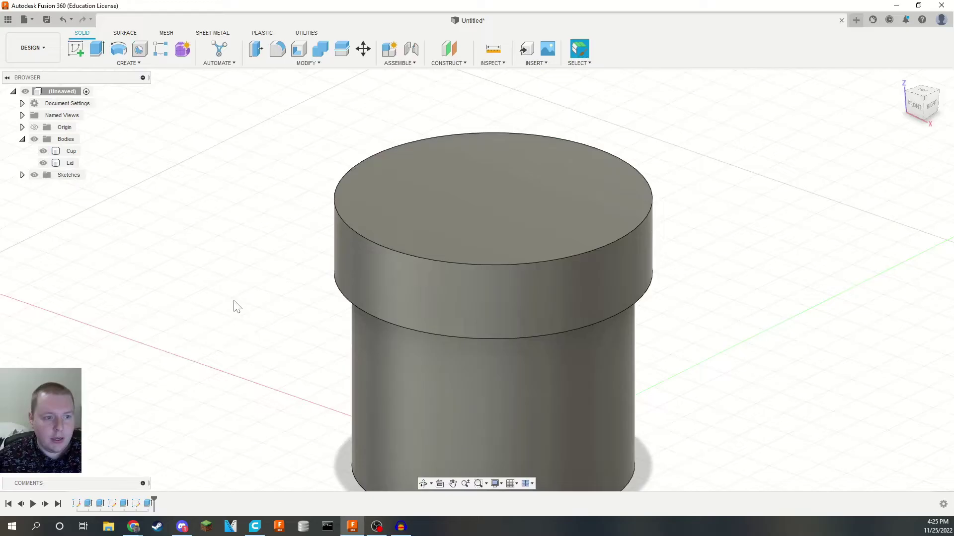
click(45, 151)
click(43, 151)
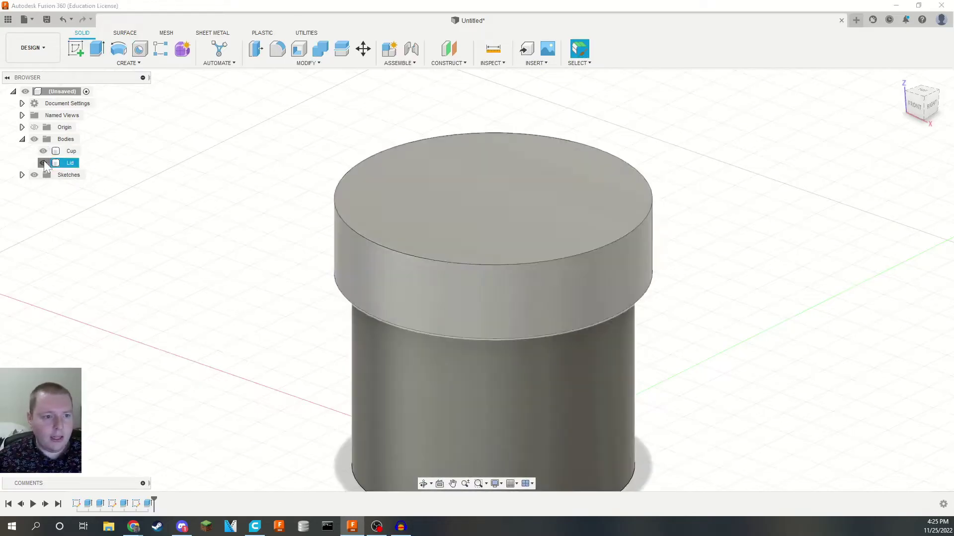
click(43, 162)
click(44, 163)
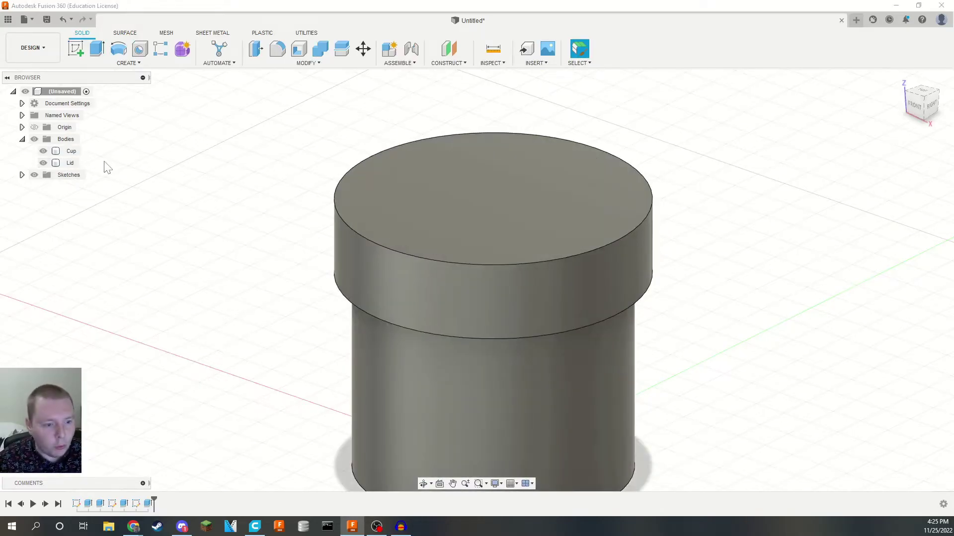
click(43, 163)
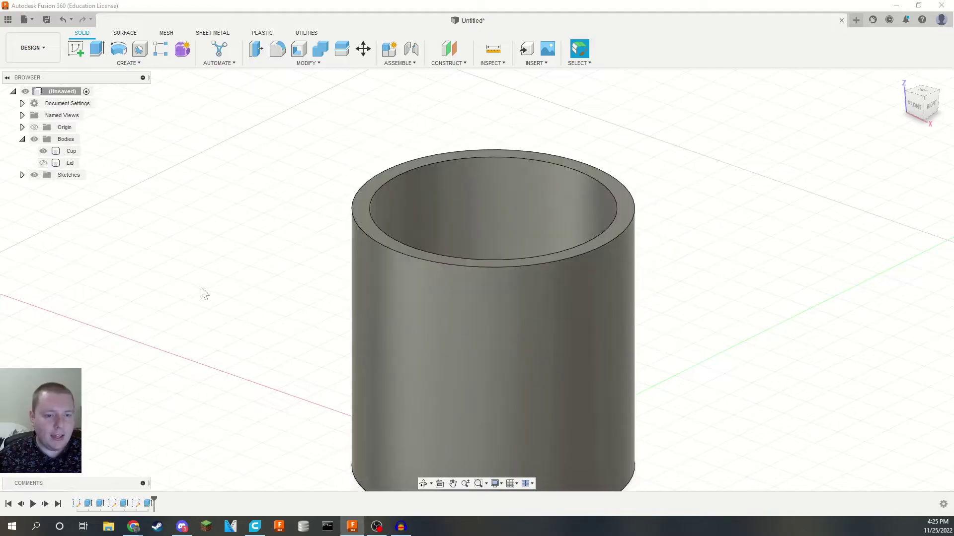
Start a Thread feature on the cup's outer cylindrical face
middle_drag(202, 291, 191, 241)
click(133, 63)
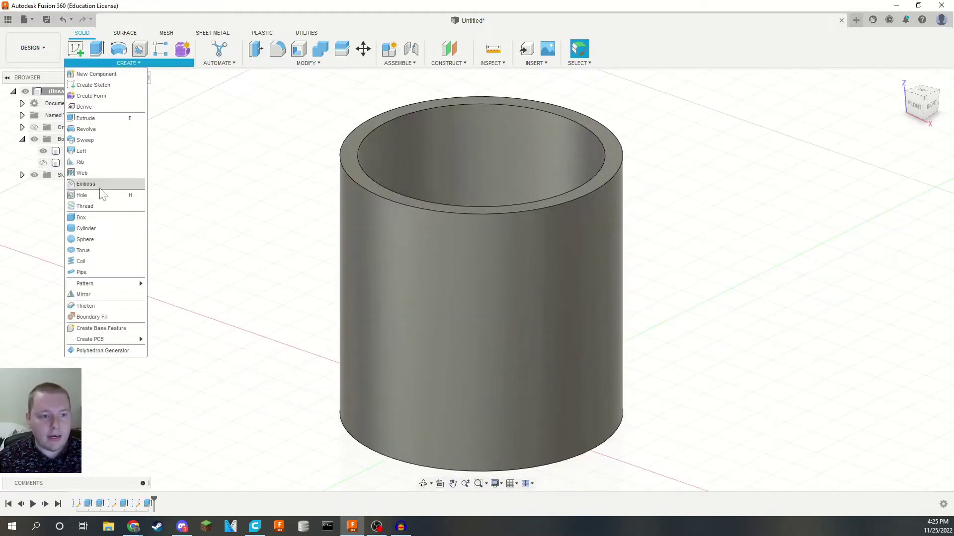
click(85, 206)
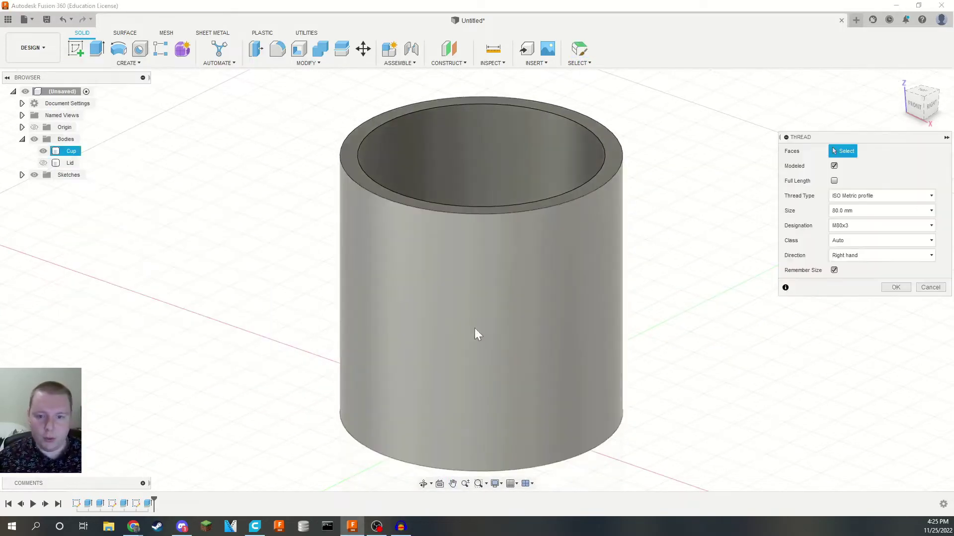
click(509, 326)
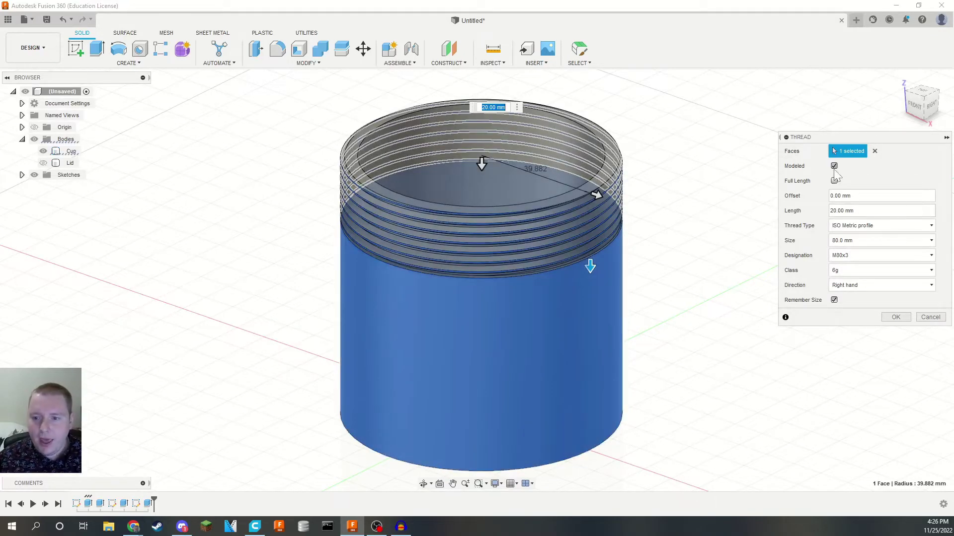
Try the cup's thread as non-modeled over the full length, and restore the modeled, partial-length settings
click(834, 166)
click(834, 180)
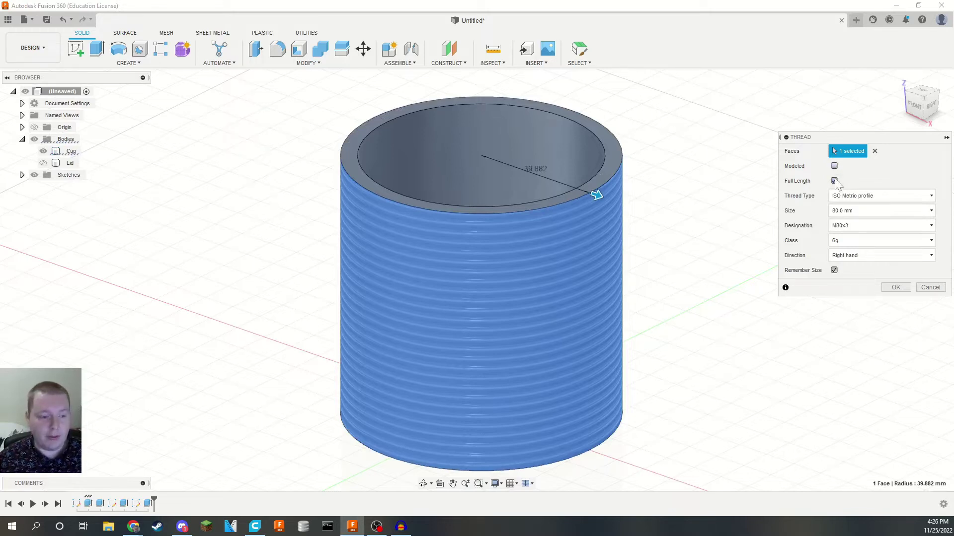
middle_drag(693, 335, 676, 316)
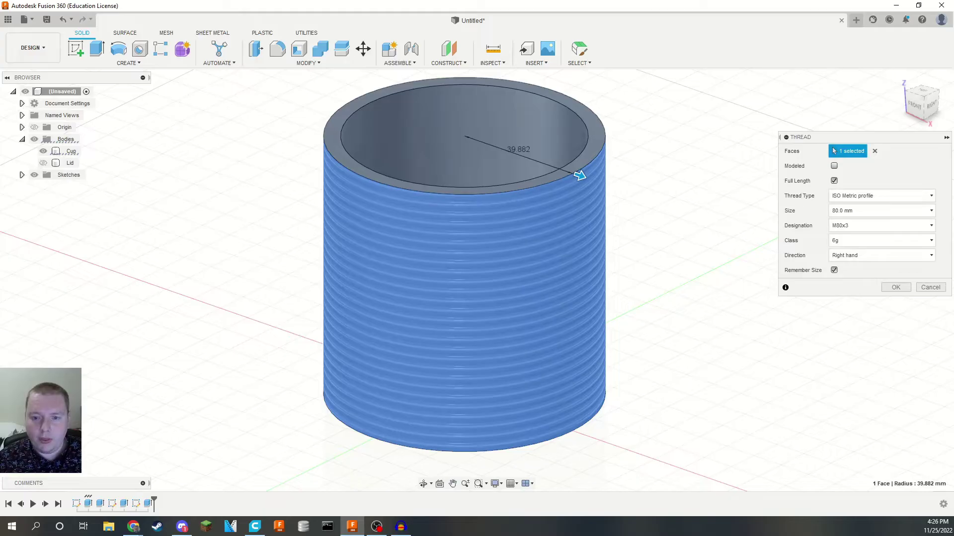
click(834, 166)
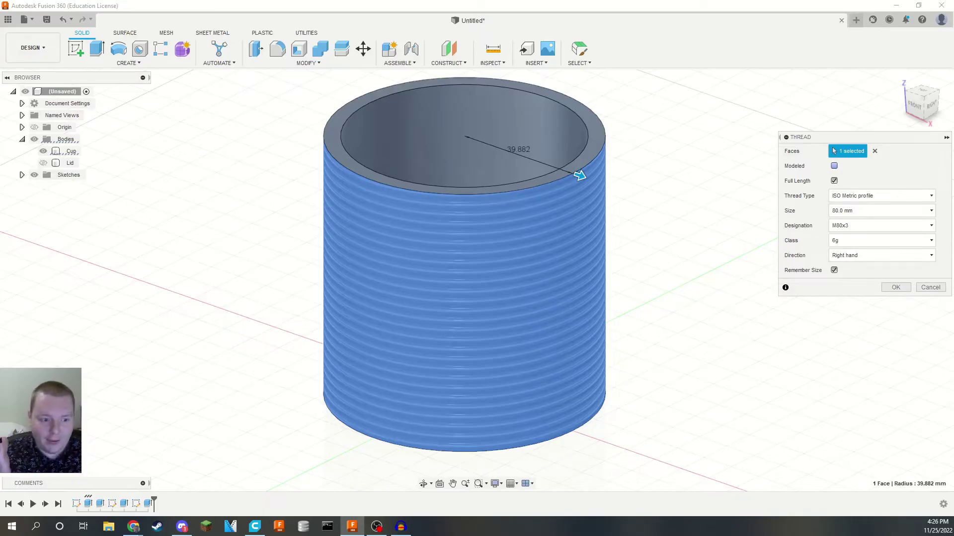
click(834, 181)
middle_drag(650, 245, 650, 295)
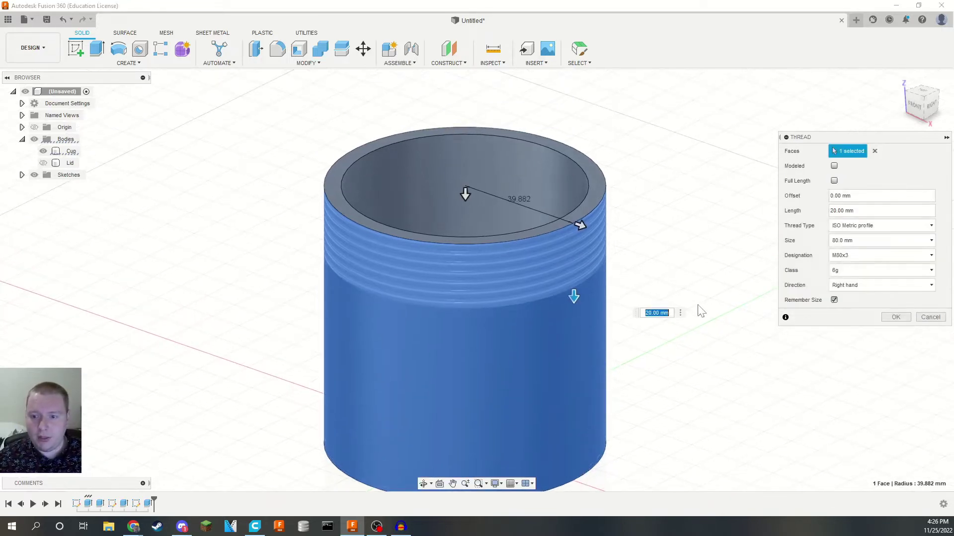
click(834, 166)
middle_drag(700, 311, 744, 252)
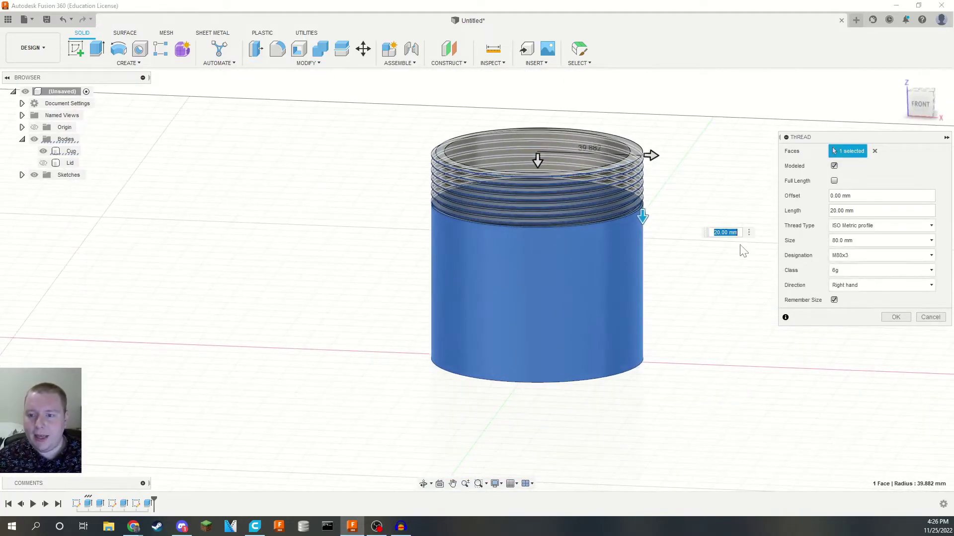
Try the M80x6 and M80x1 designations on the cup's thread to compare coarse and fine pitches
click(879, 241)
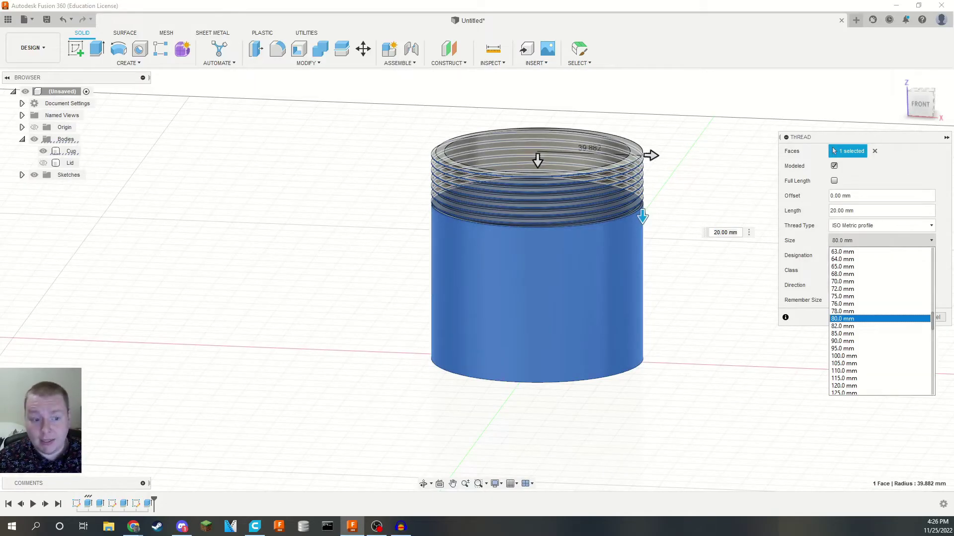
click(879, 240)
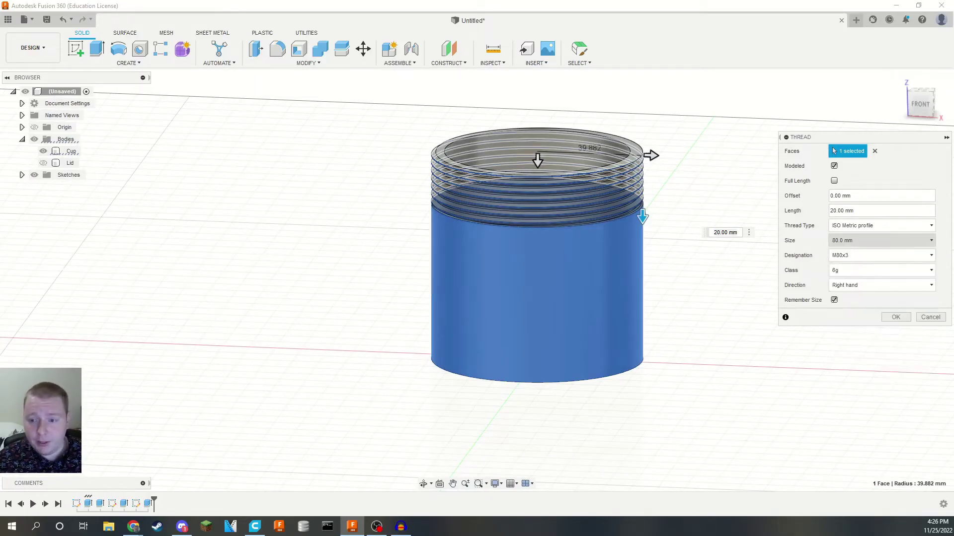
click(847, 257)
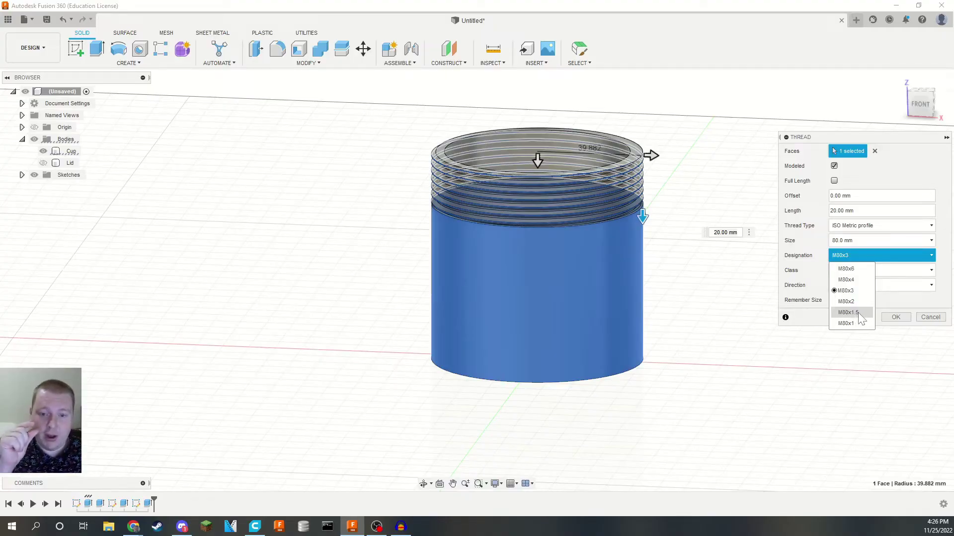
click(847, 269)
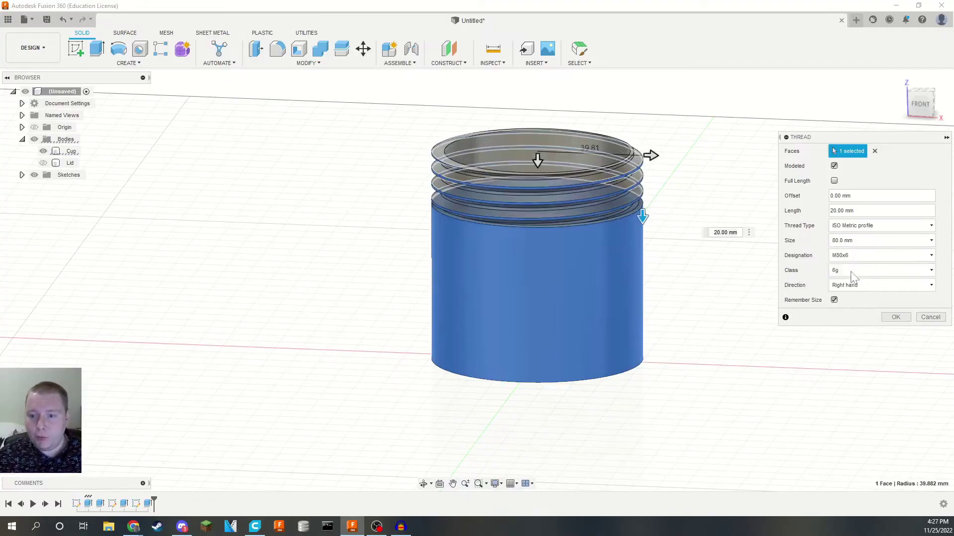
shift+middle_drag(742, 301, 707, 386)
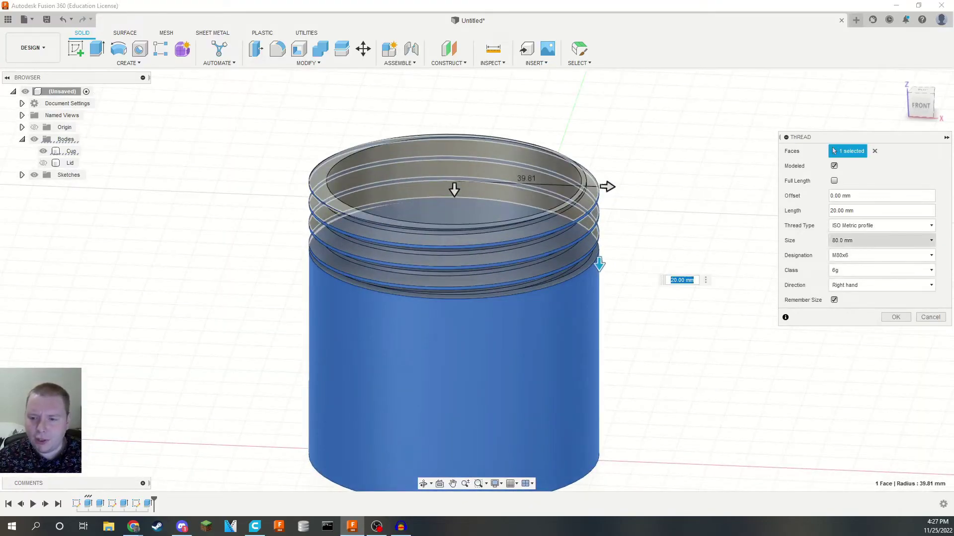
click(881, 255)
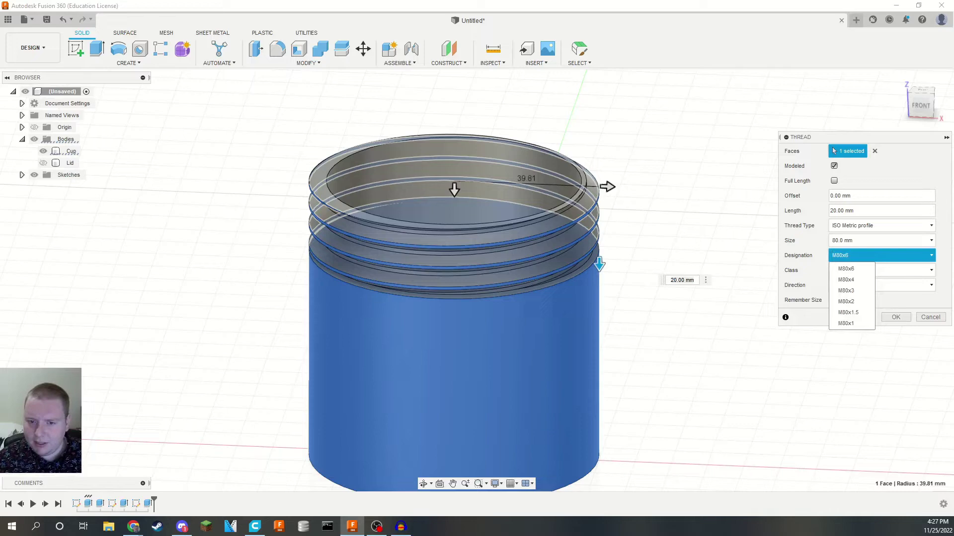
click(847, 323)
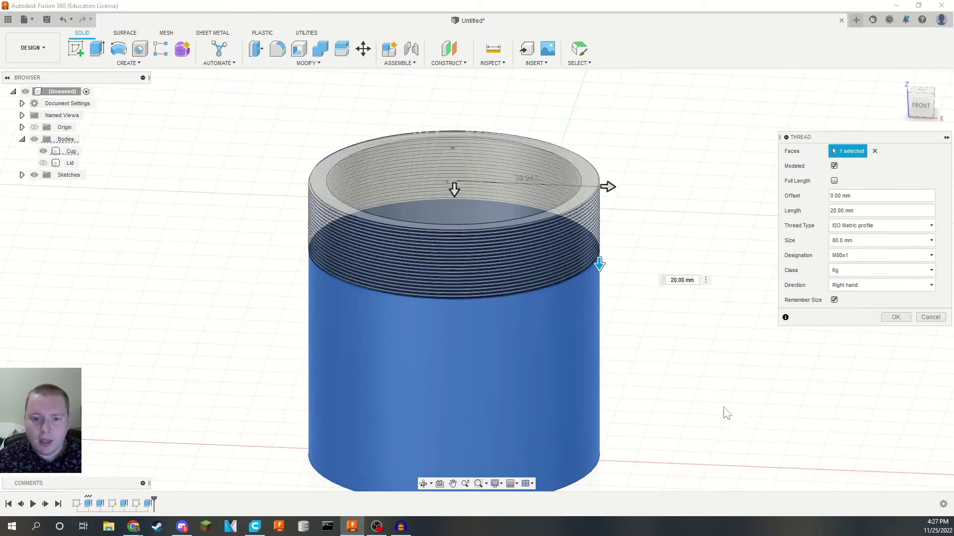
scroll(721, 392, up, 3)
mouse_move(718, 380)
shift+middle_down()
mouse_move(785, 432)
mouse_move(780, 398)
mouse_move(704, 366)
mouse_move(709, 353)
mouse_move(715, 364)
shift+middle_up()
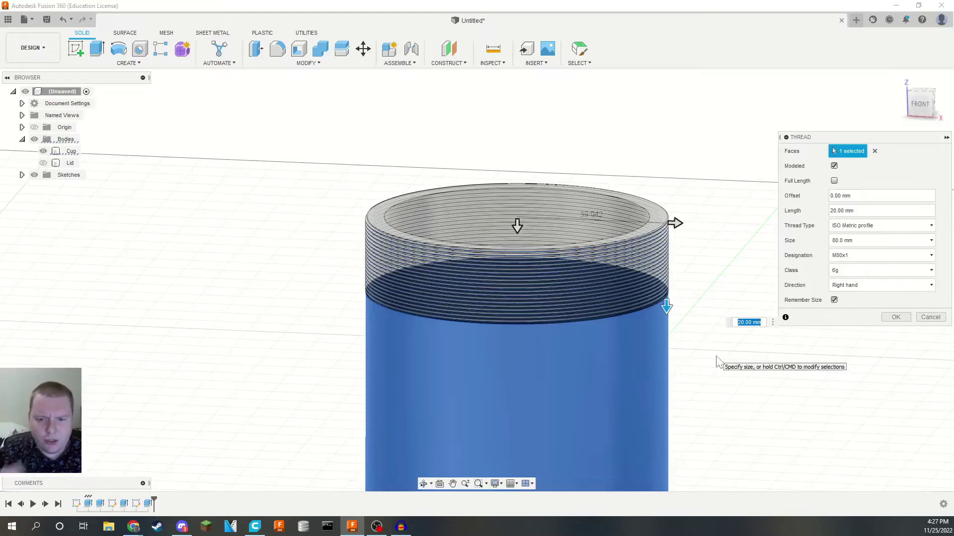
Set the cup thread's designation to M80x3 and create the modeled thread over a 20 mm length
click(865, 255)
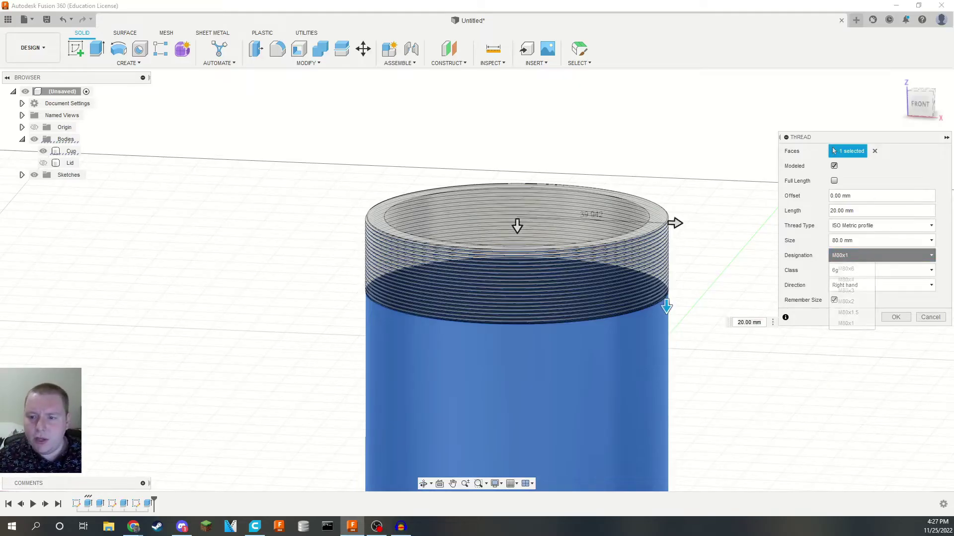
click(861, 290)
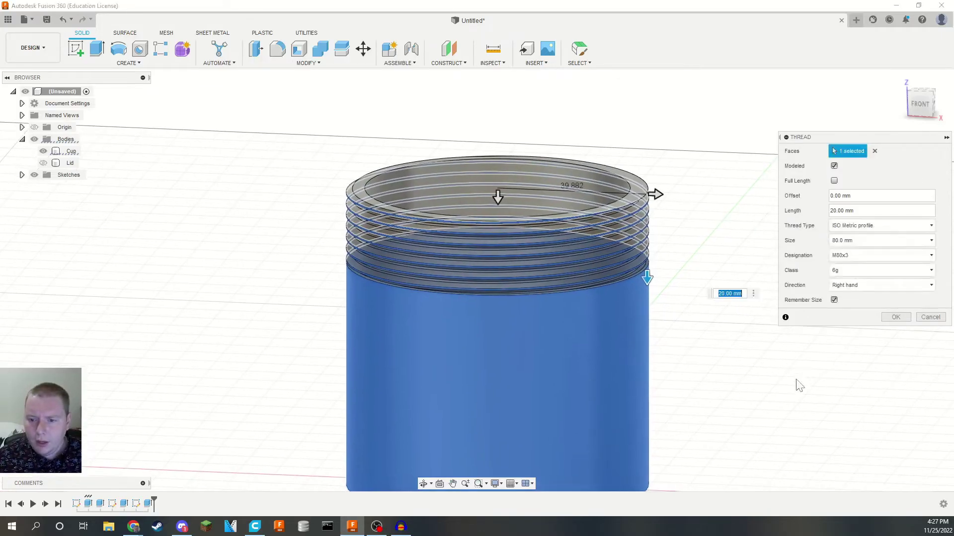
shift+middle_drag(796, 380, 767, 366)
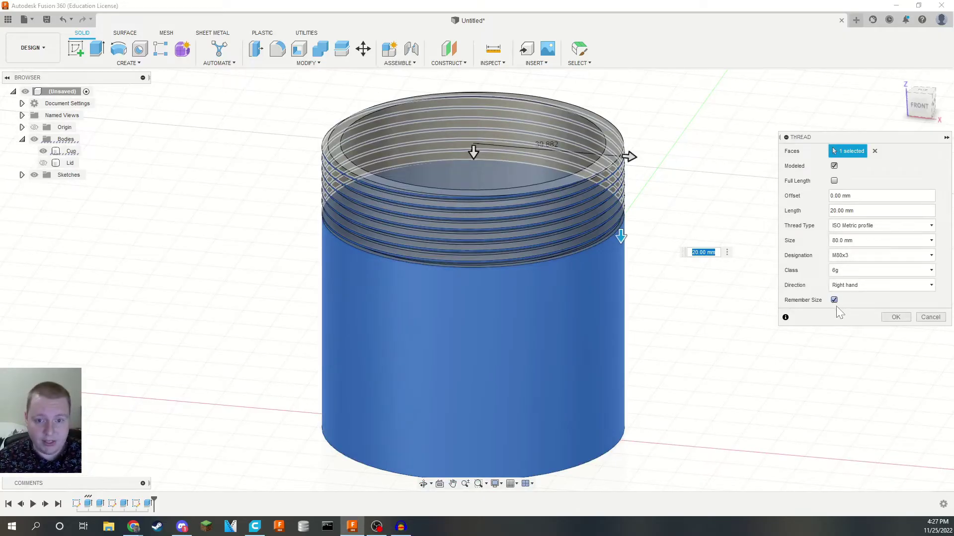
click(896, 316)
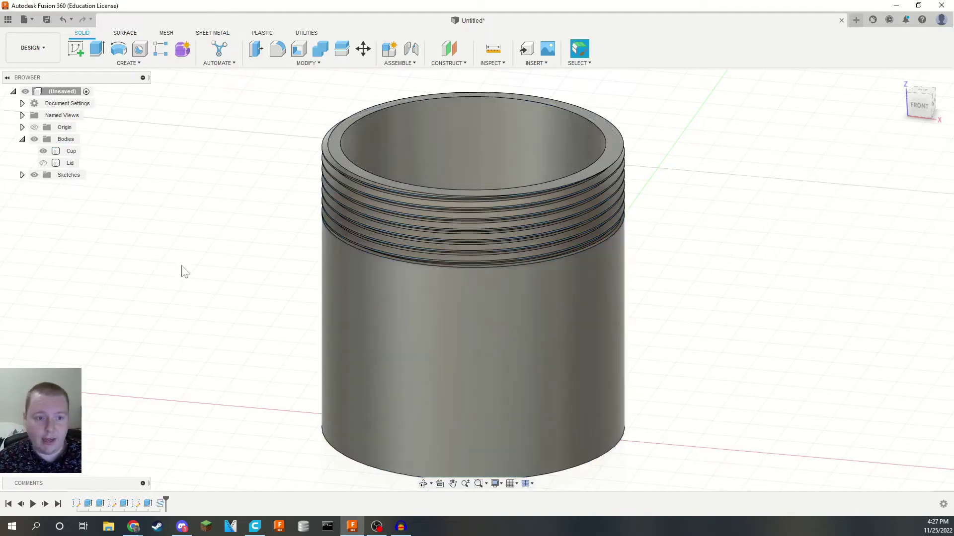
Show the Lid body and hide the Cup body to expose the lid's inside
click(43, 163)
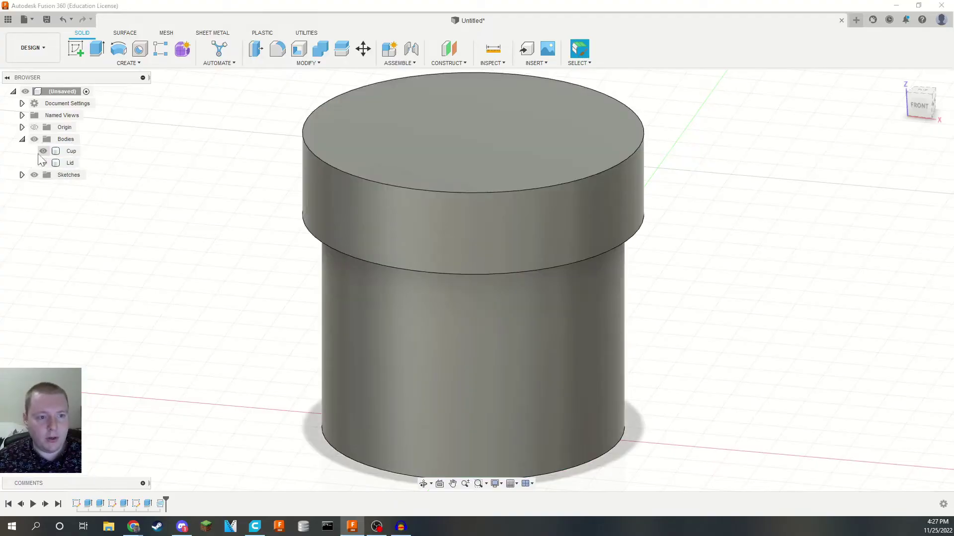
click(44, 151)
mouse_move(204, 239)
shift+middle_down()
mouse_move(195, 213)
mouse_move(194, 234)
shift+middle_up()
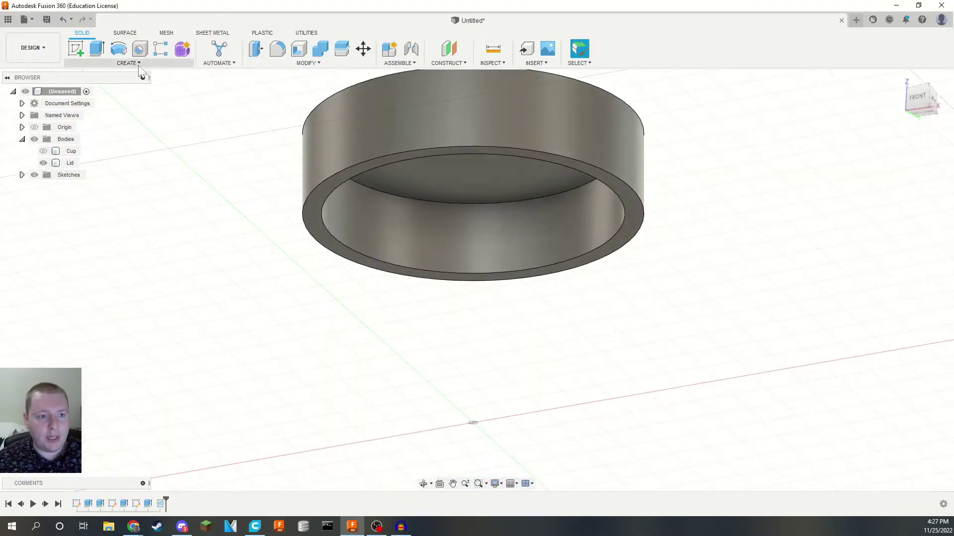
Create a modeled M80x3 right-hand thread 20 mm long on the lid's inner cylindrical face, leaving full length off
click(128, 63)
click(84, 206)
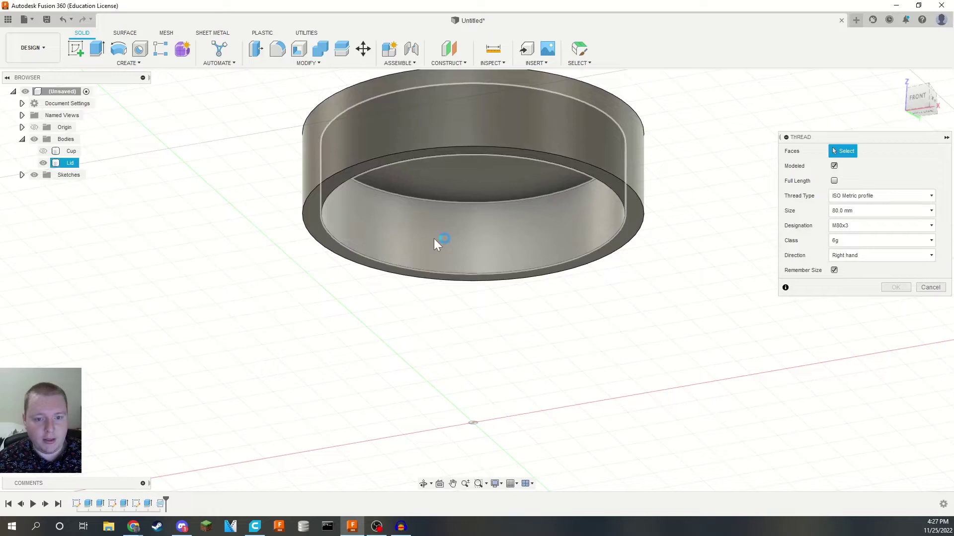
click(434, 238)
shift+middle_drag(729, 355, 688, 323)
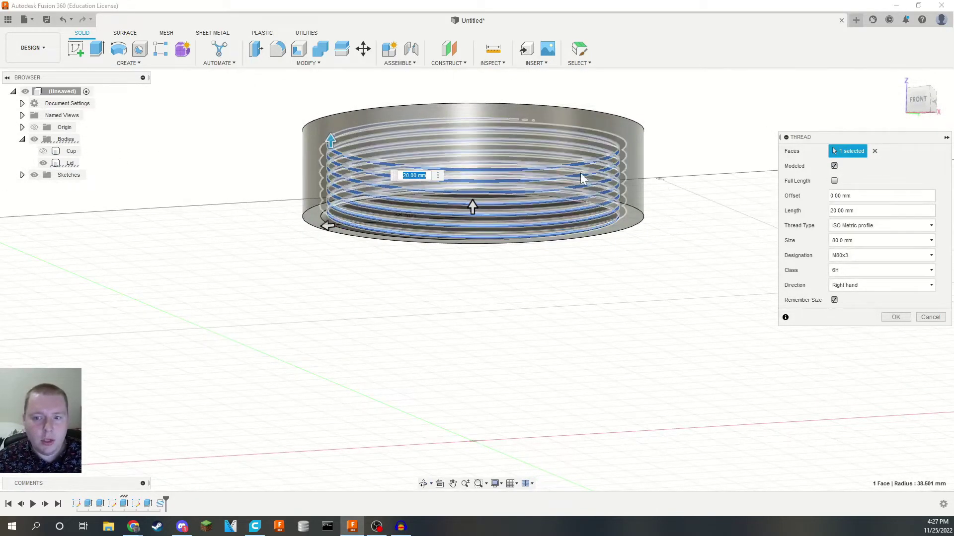
click(834, 182)
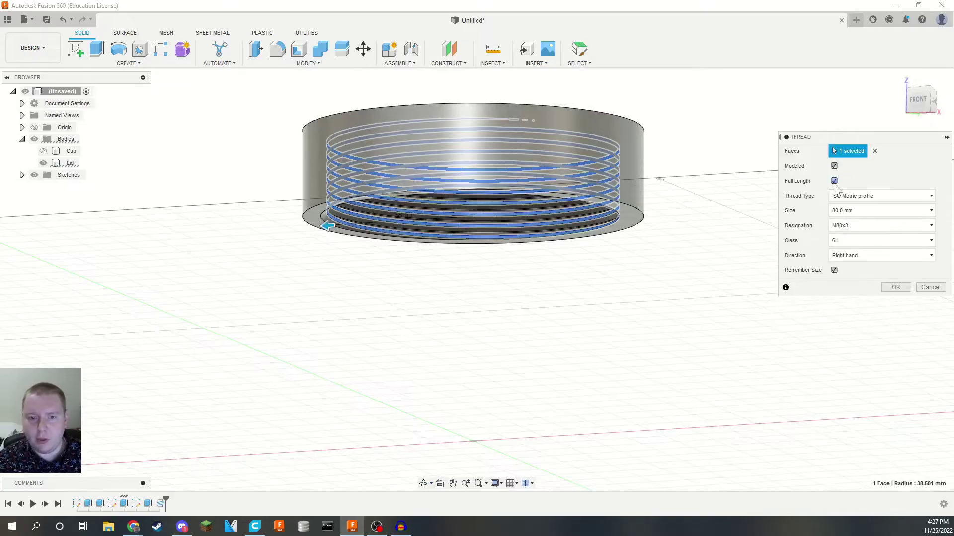
click(834, 181)
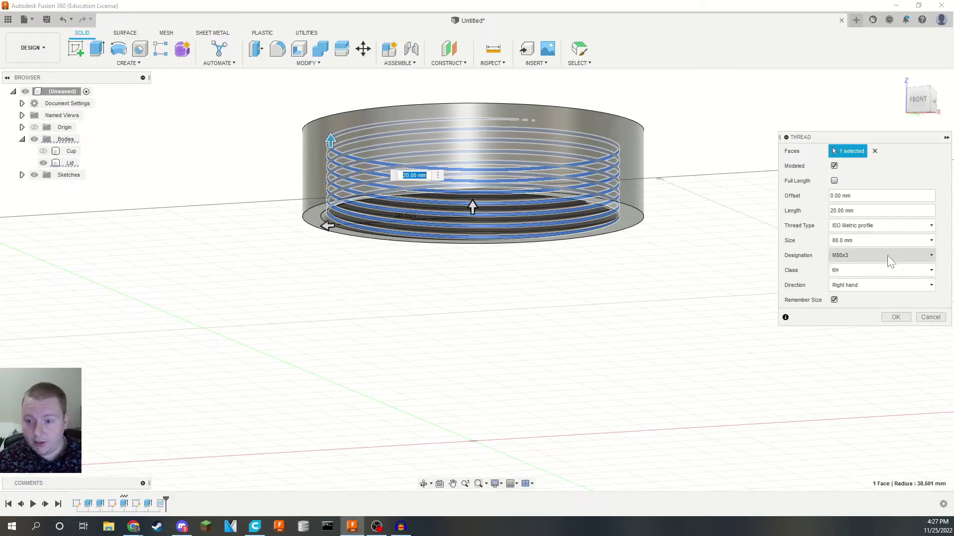
click(896, 317)
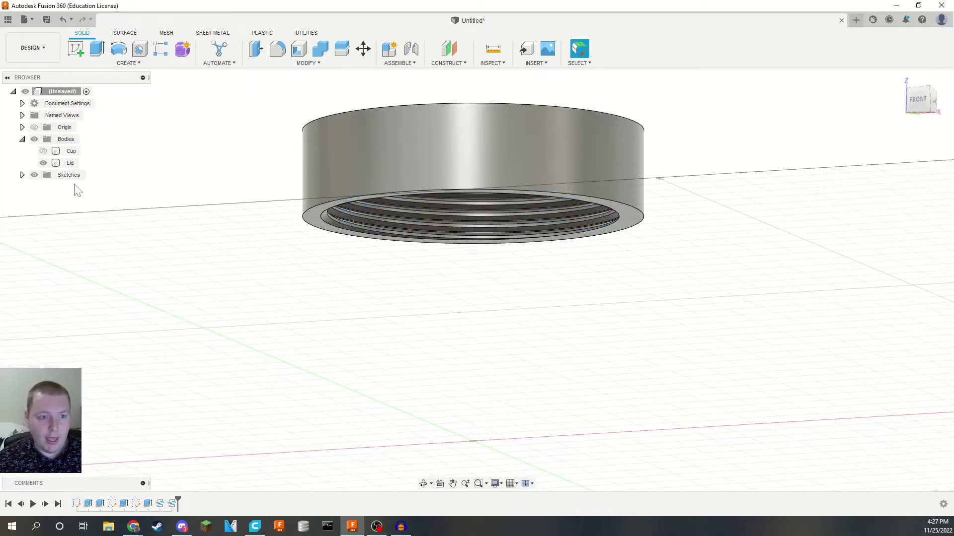
Show the Cup body again together with the lid and turn off the layout grid
click(44, 151)
shift+middle_drag(210, 229, 284, 300)
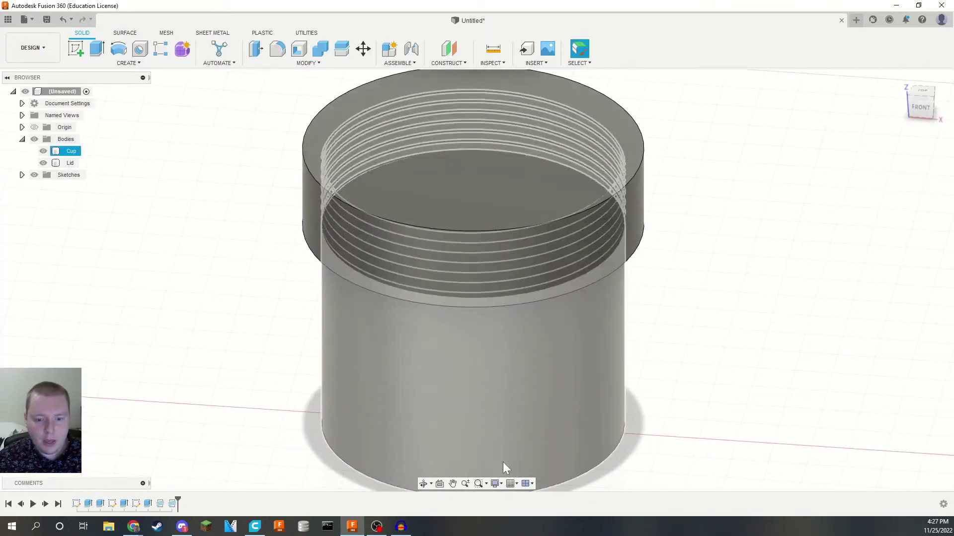
click(511, 483)
click(514, 425)
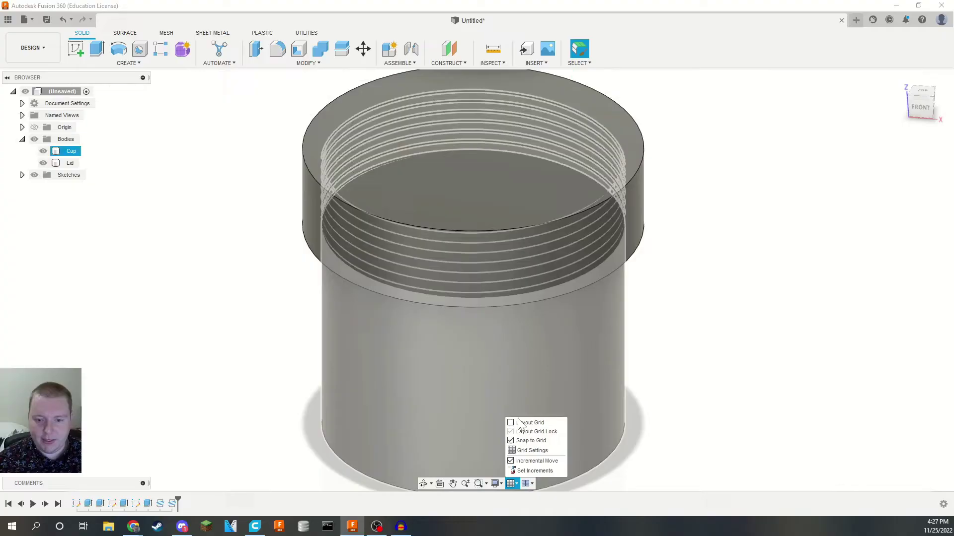
click(750, 383)
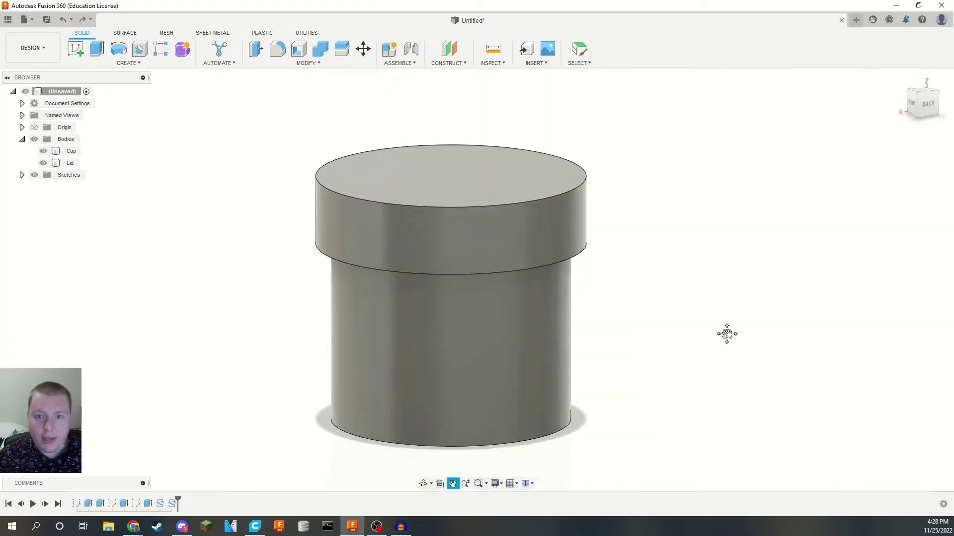
middle_drag(726, 334, 731, 326)
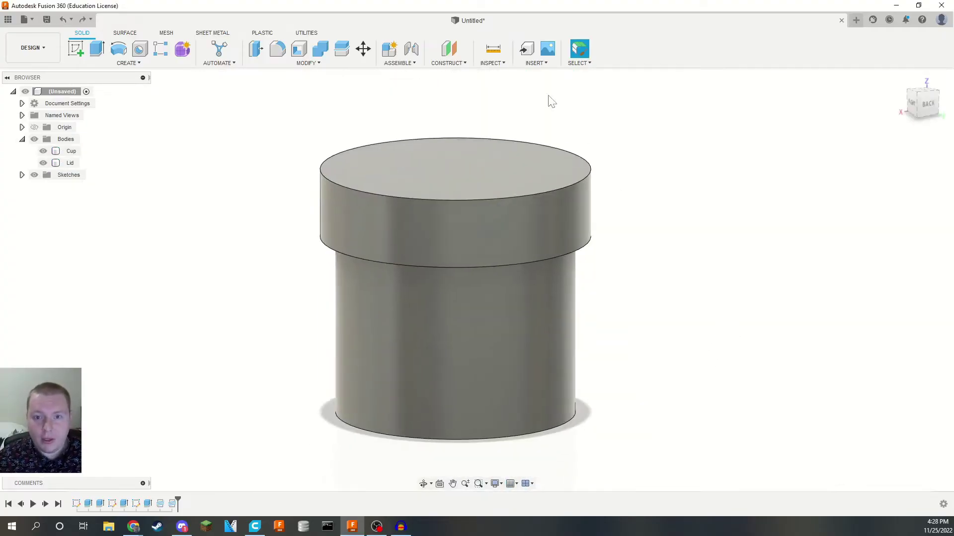
Create a section analysis through the cup and lid on the YZ plane at 0 mm distance
click(492, 63)
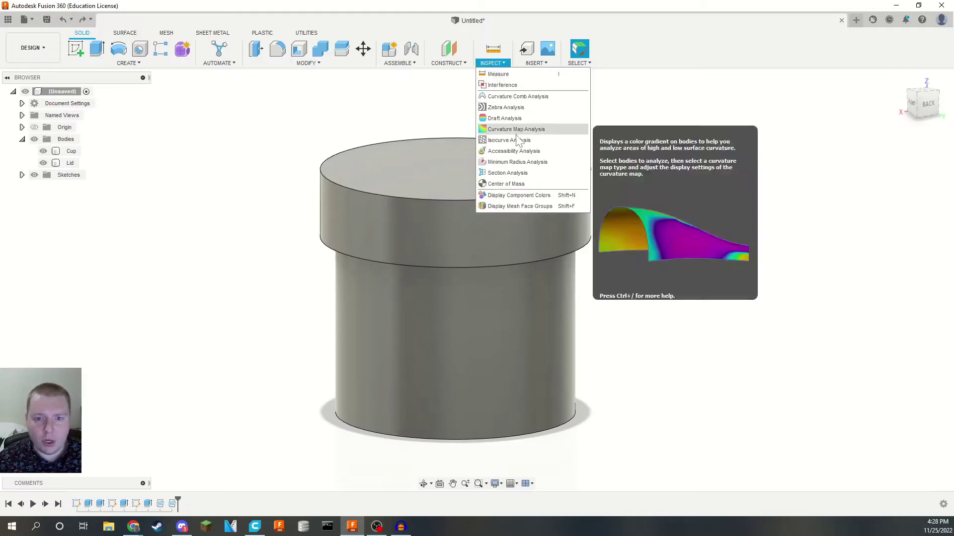
click(517, 174)
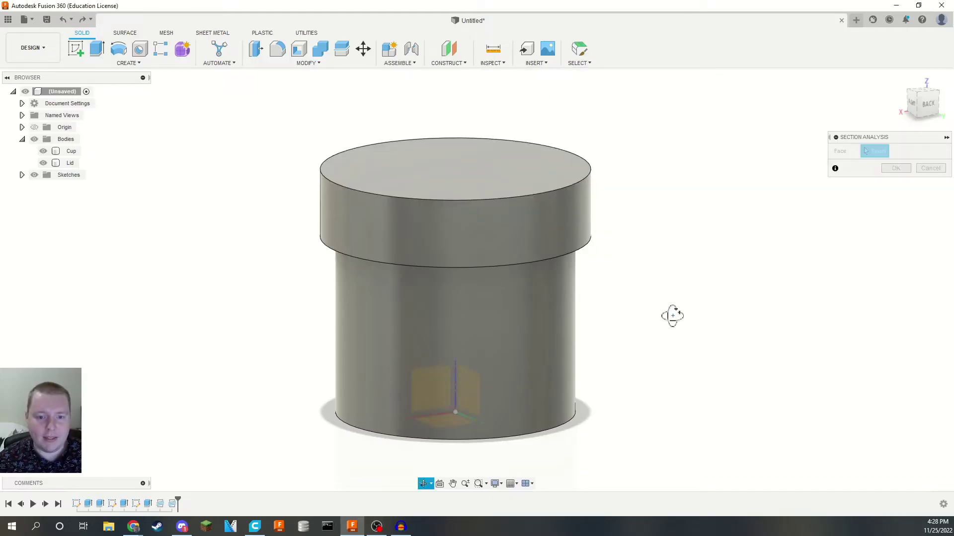
shift+middle_drag(673, 314, 693, 338)
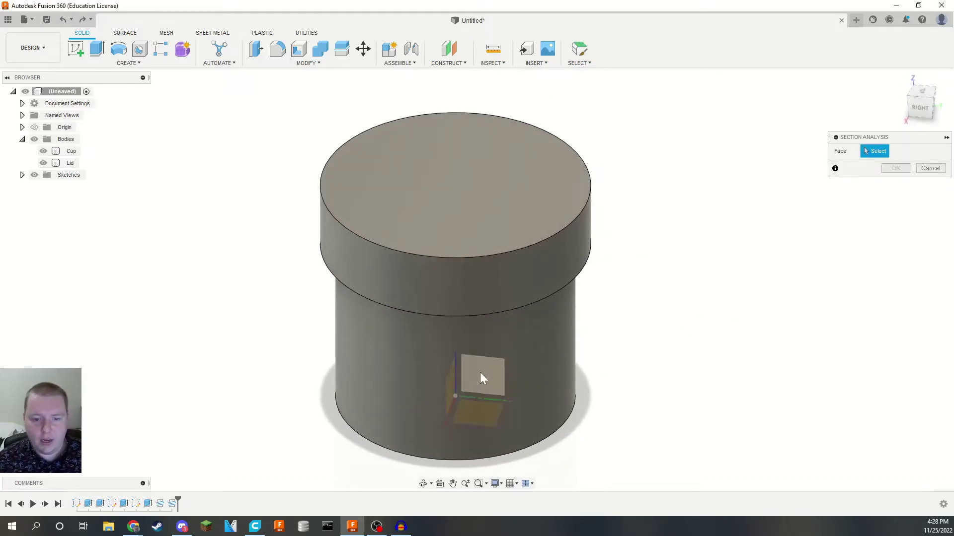
click(470, 377)
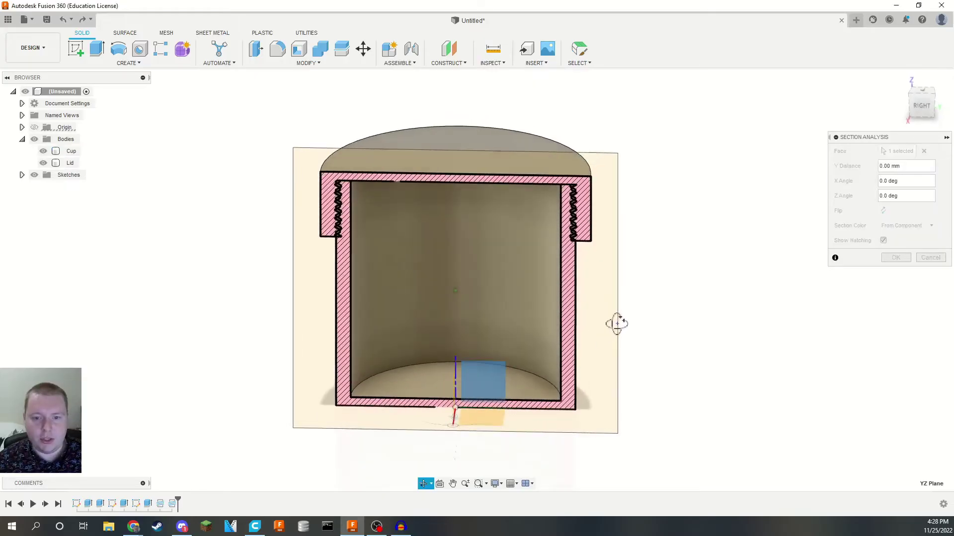
click(895, 257)
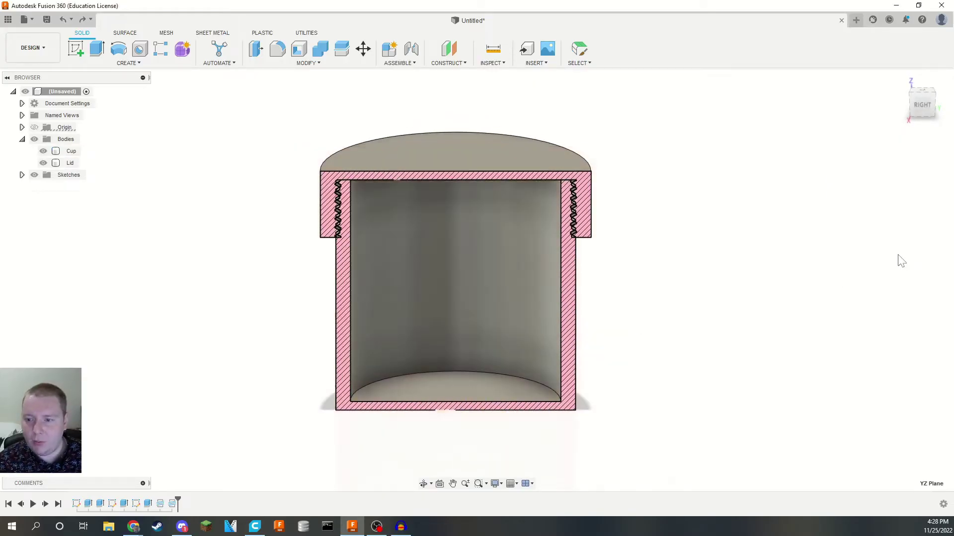
Examine how the cup and lid threads mesh in the YZ section, up close and across the whole assembly
click(587, 213)
scroll(588, 212, up, 3)
middle_drag(249, 215, 505, 263)
scroll(506, 262, up, 2)
scroll(367, 247, up, 3)
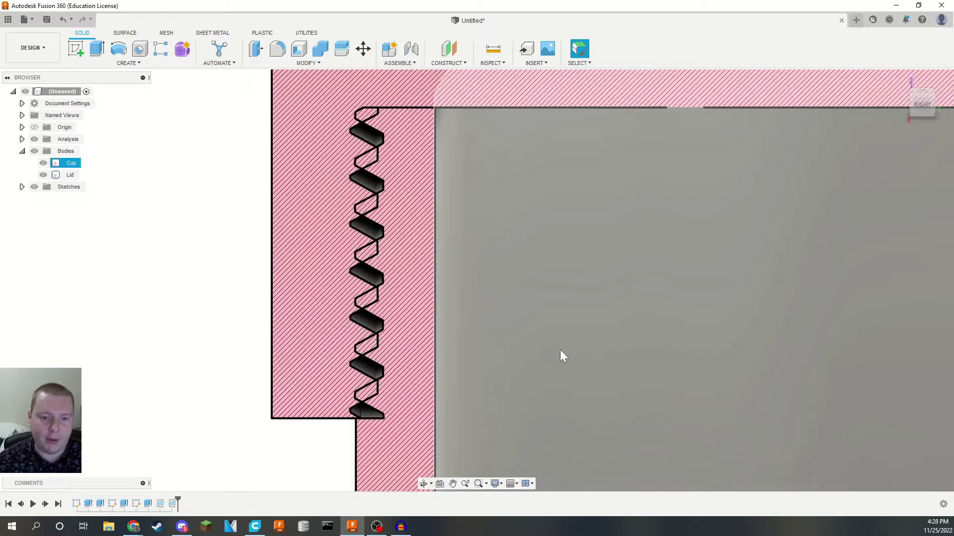
shift+middle_drag(559, 349, 566, 344)
scroll(568, 345, down, 2)
middle_drag(635, 394, 560, 254)
scroll(520, 275, down, 3)
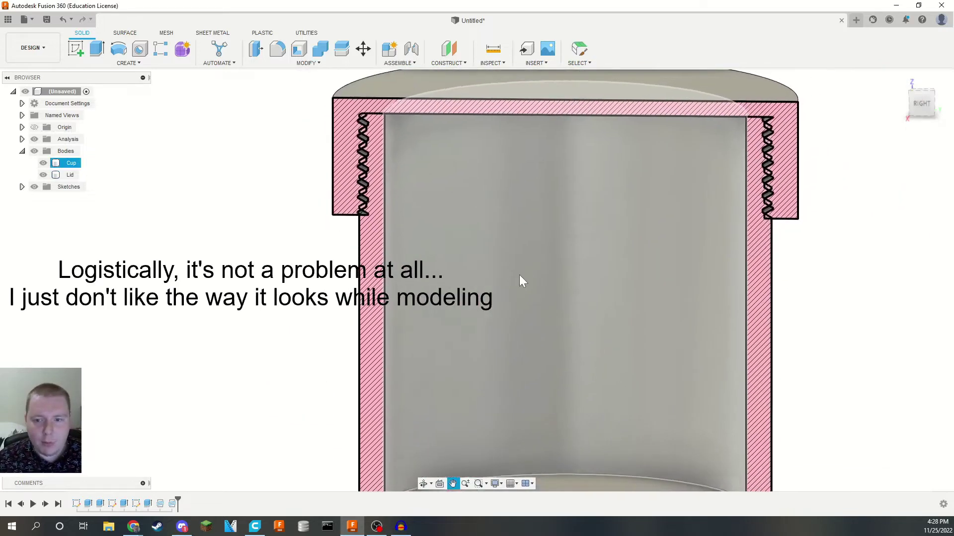
key(Escape)
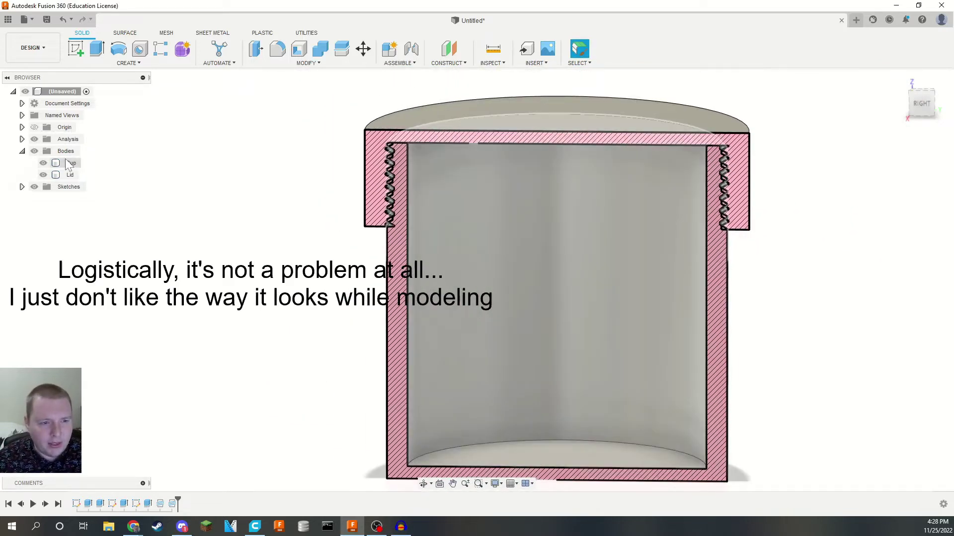
Rotate the Cup body -120 degrees about its central axis so its thread meshes with the lid's thread
click(71, 163)
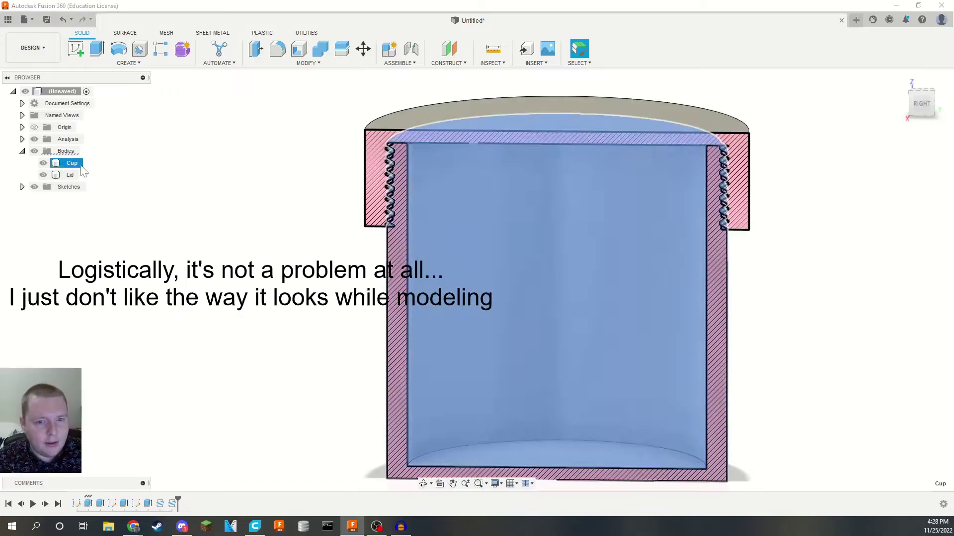
key(m)
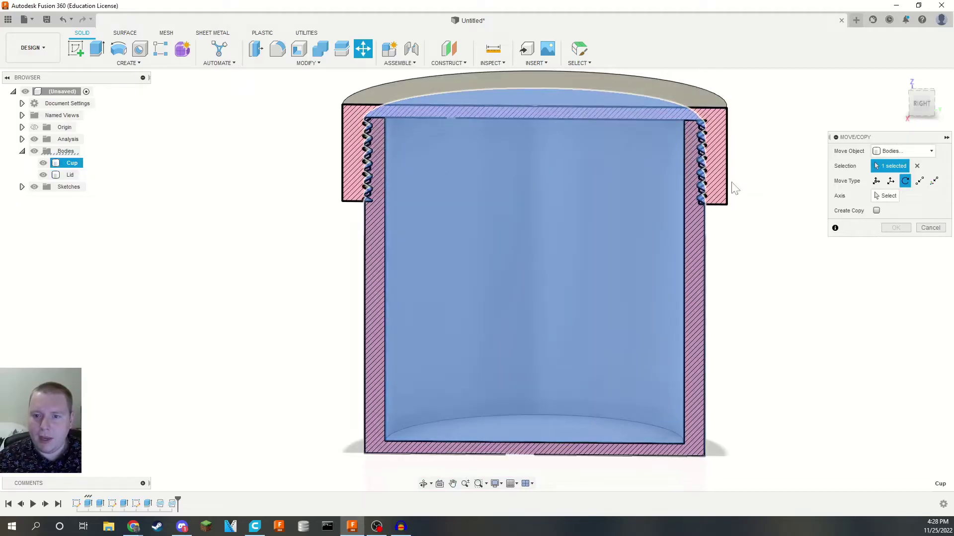
click(905, 181)
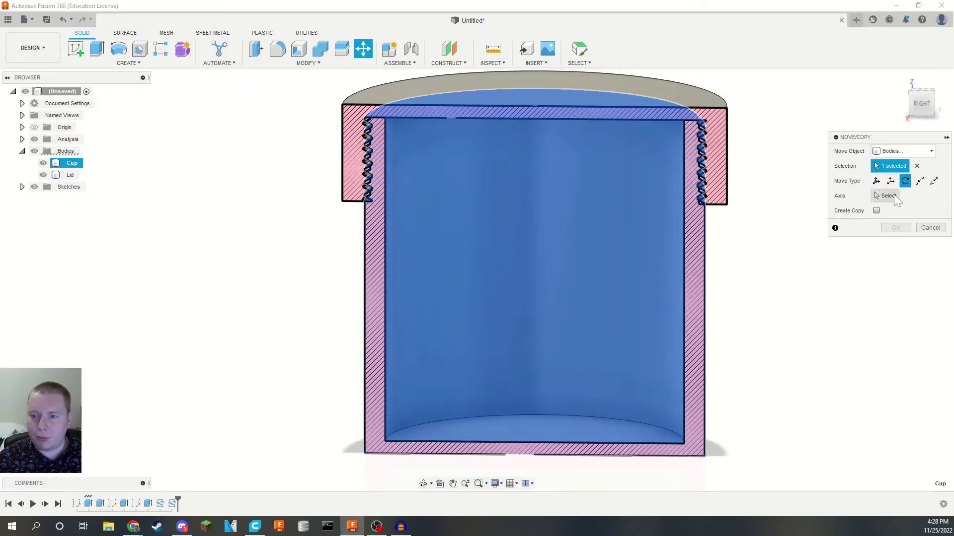
click(595, 417)
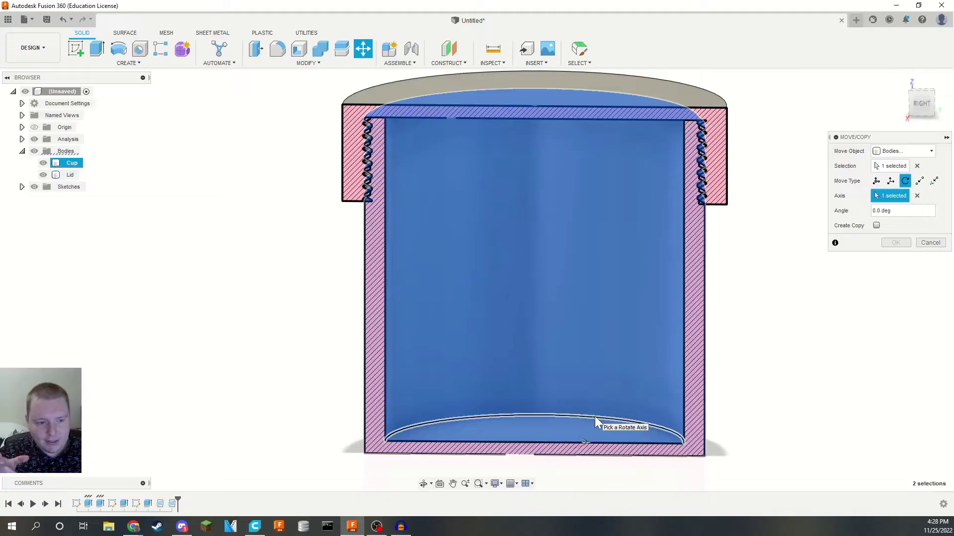
shift+middle_drag(584, 381, 562, 465)
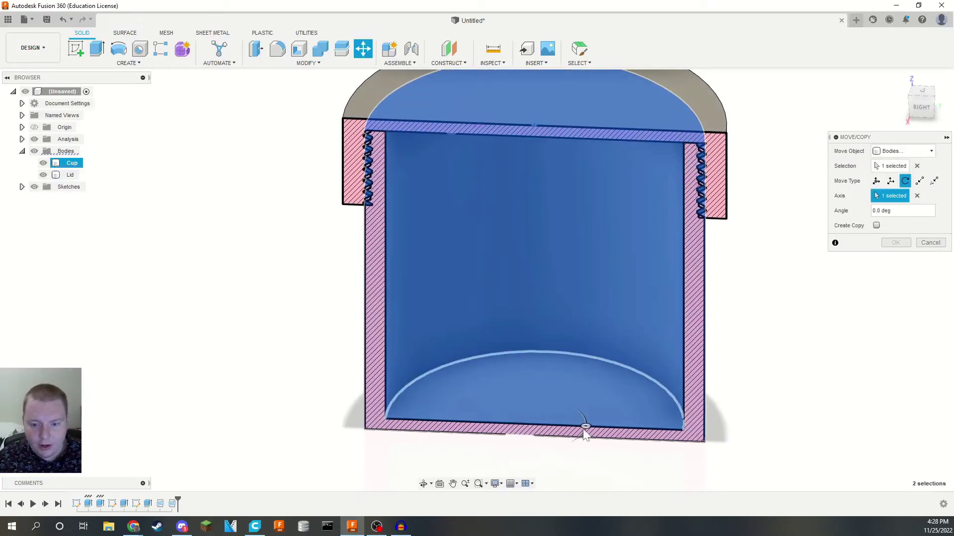
drag(586, 435, 500, 386)
scroll(346, 241, up, 3)
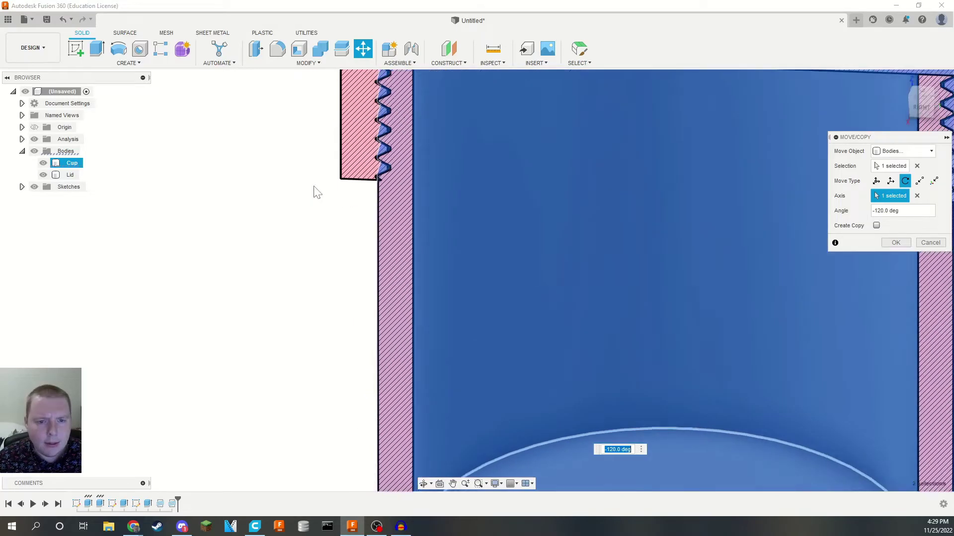
scroll(314, 187, up, 2)
middle_drag(389, 212, 405, 309)
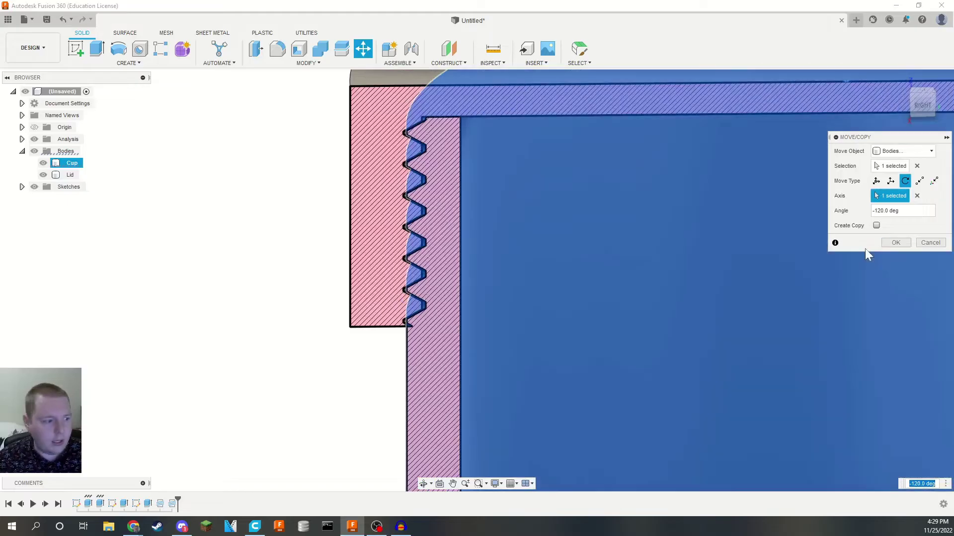
click(894, 243)
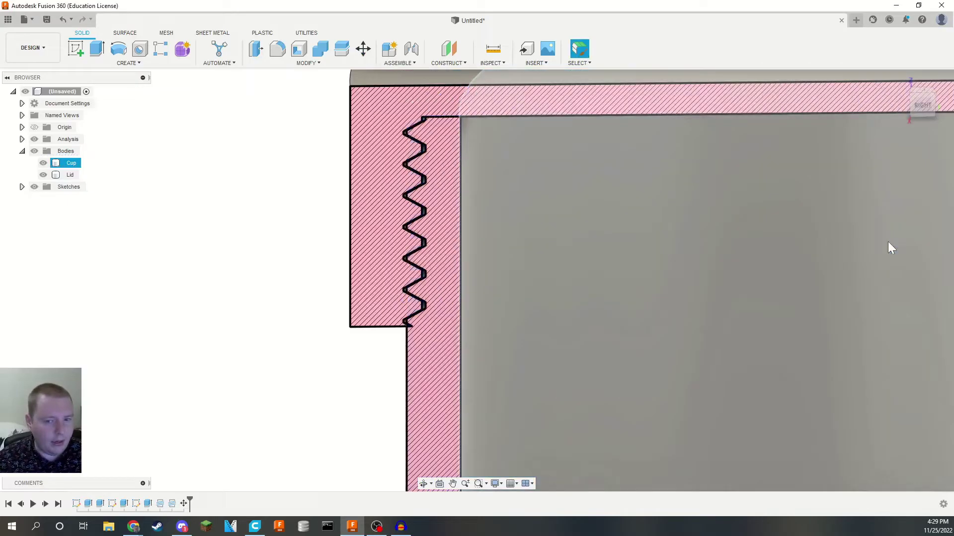
Examine the gap between the rotated cup's thread and the lid's thread in the section view
scroll(839, 328, down, 3)
middle_drag(838, 325, 599, 329)
scroll(496, 259, up, 7)
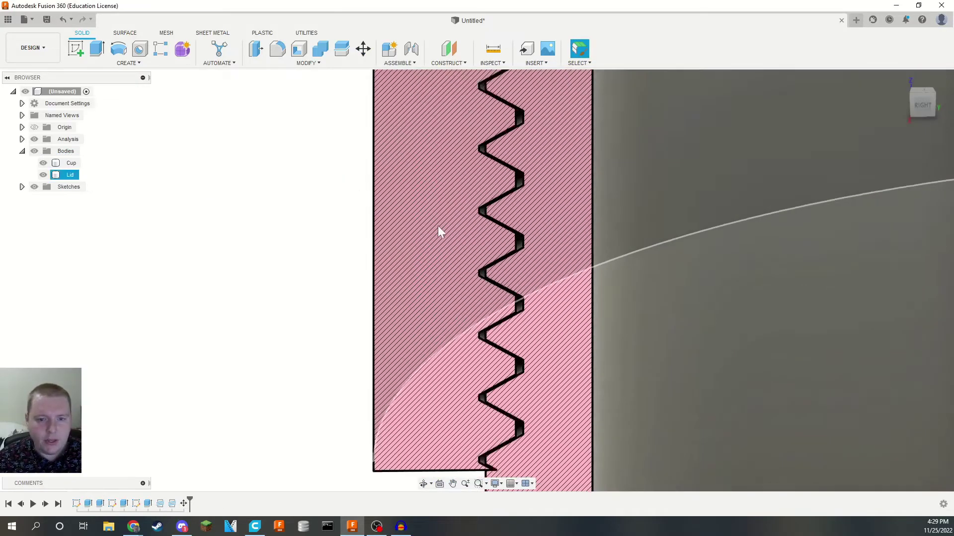
mouse_move(589, 291)
shift+middle_down()
mouse_move(581, 283)
mouse_move(593, 286)
shift+middle_up()
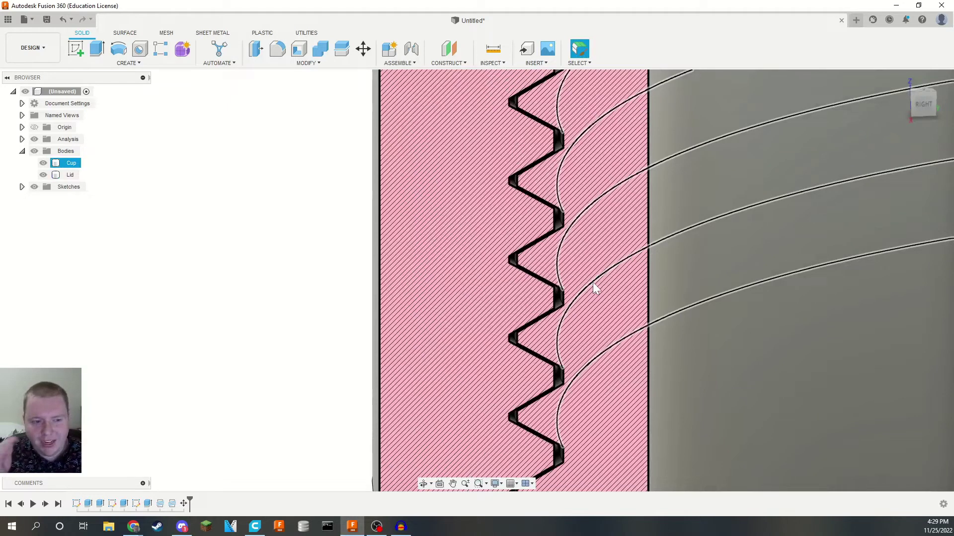
scroll(598, 290, down, 2)
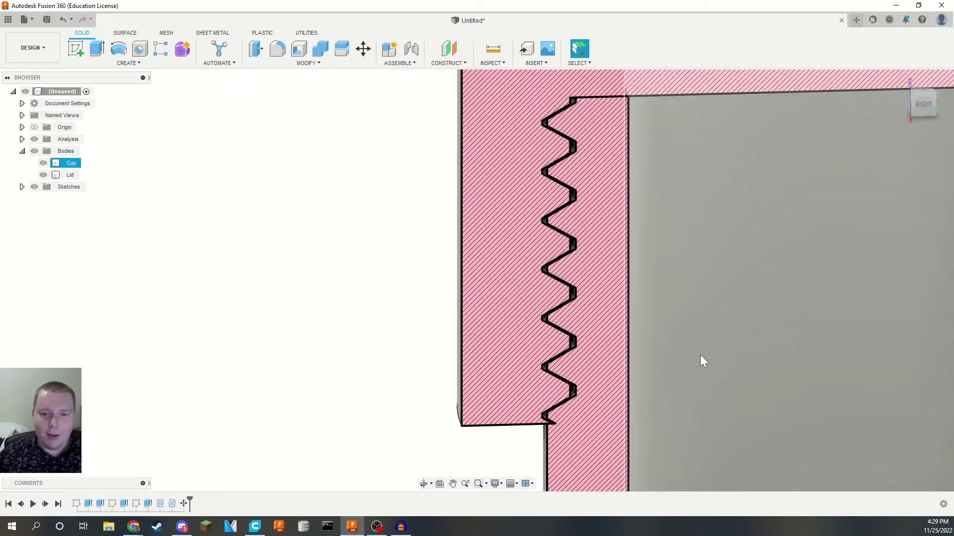
scroll(701, 358, down, 2)
scroll(348, 290, down, 2)
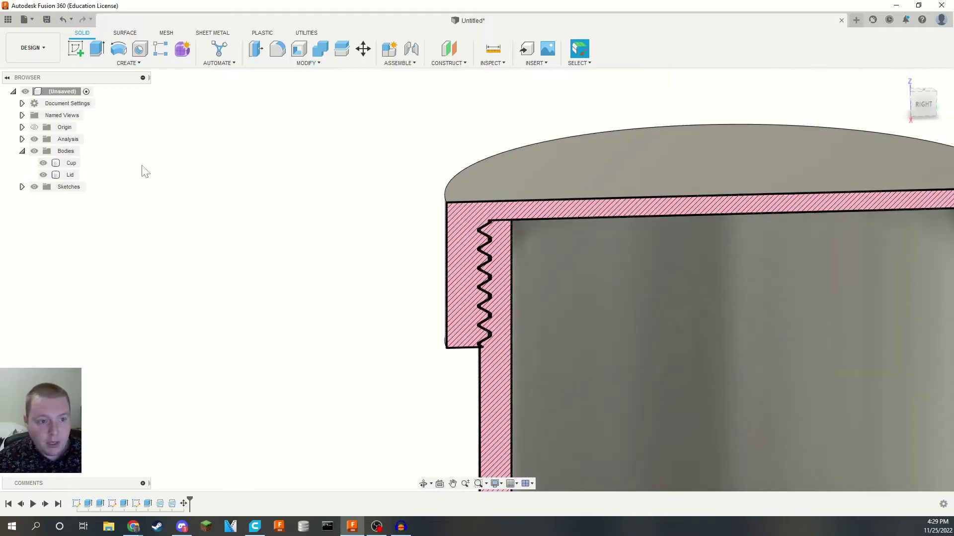
Hide the Section1 analysis to show the whole cup and lid
click(22, 139)
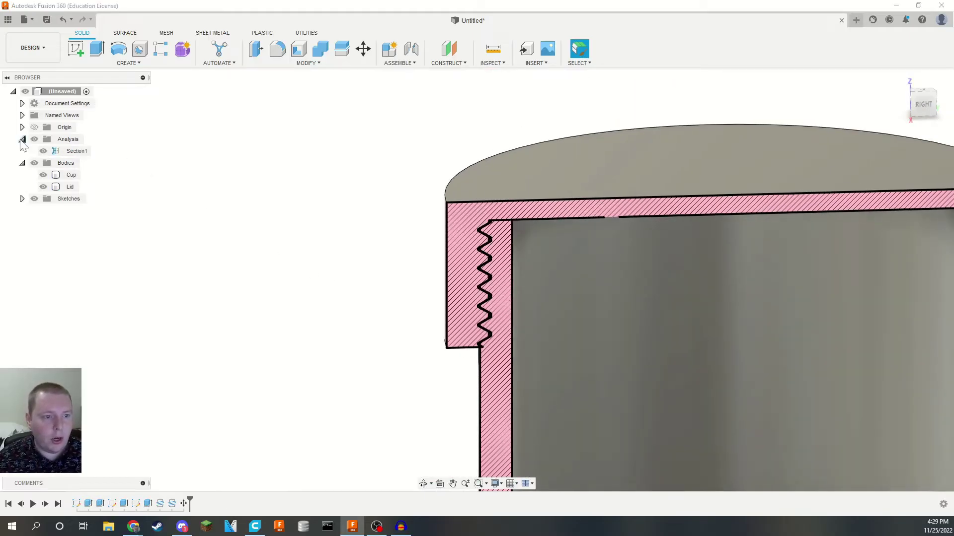
click(43, 152)
click(43, 152)
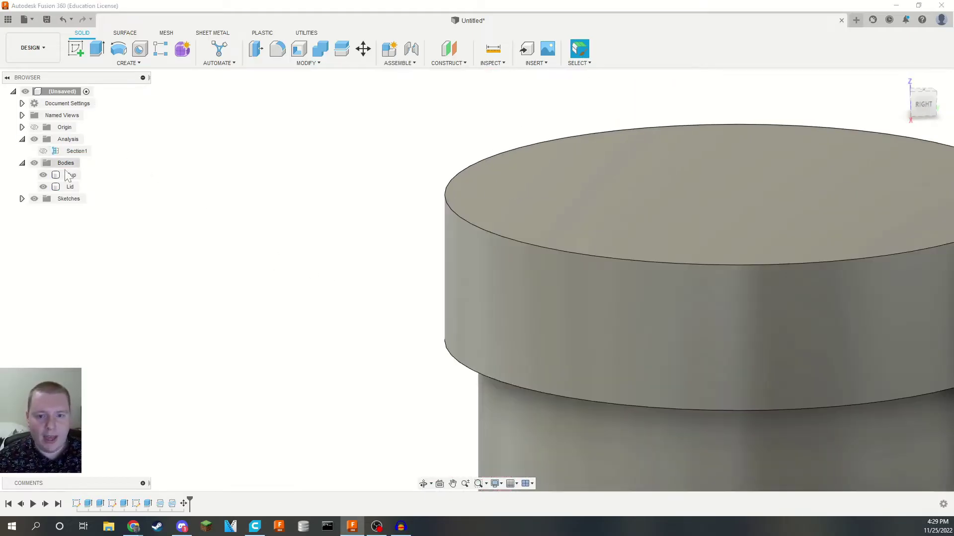
Create a section analysis parallel to the lid's top face at a Y distance of -6 mm
click(492, 63)
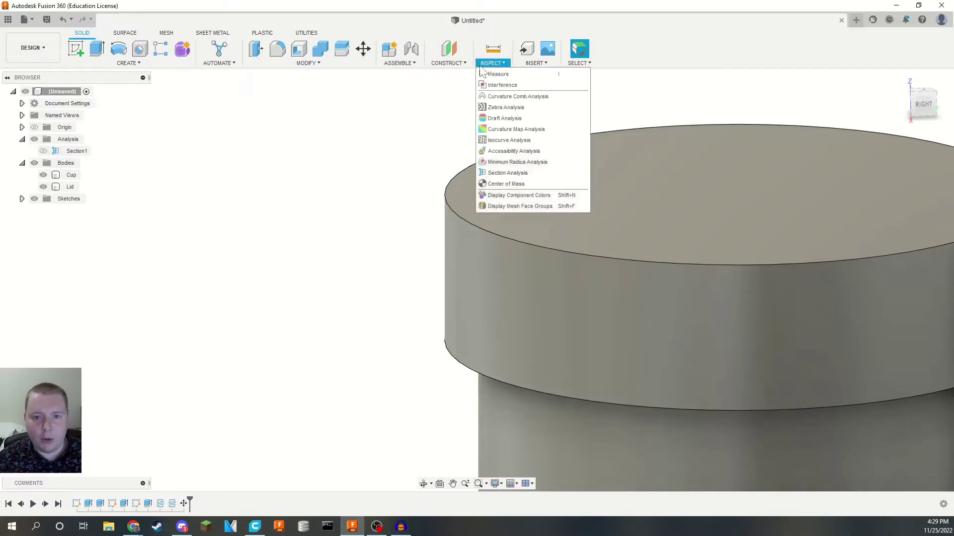
click(648, 196)
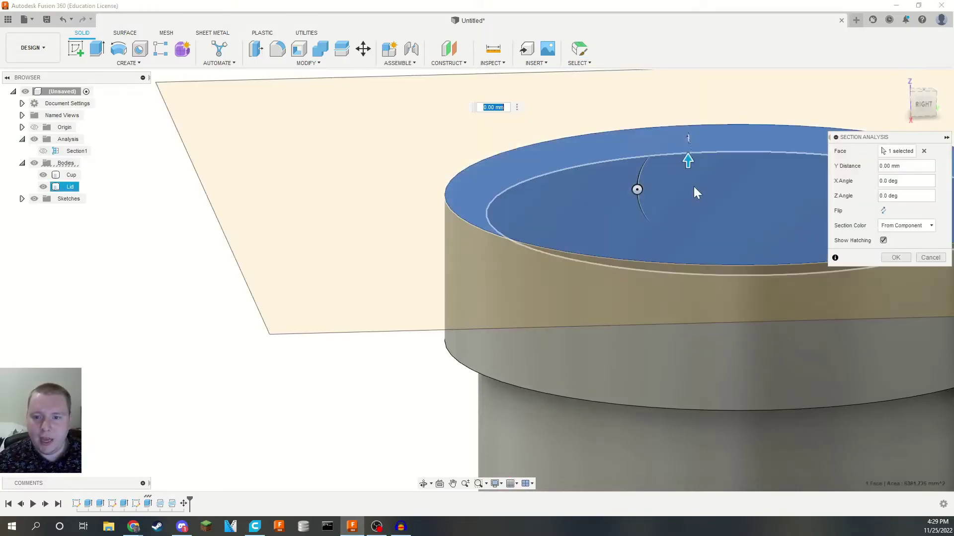
drag(685, 159, 680, 212)
shift+middle_drag(596, 211, 591, 261)
middle_drag(574, 312, 539, 232)
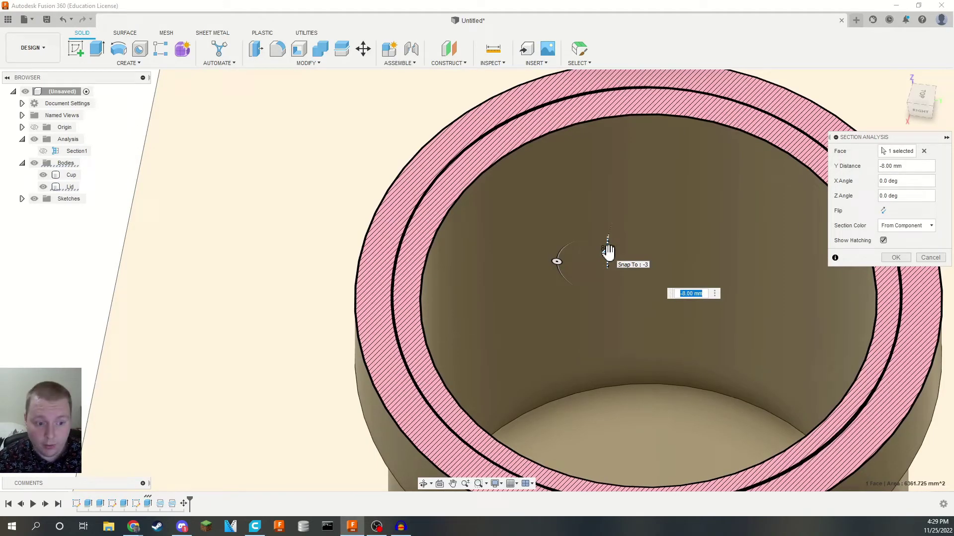
mouse_move(608, 252)
mouse_down()
mouse_move(606, 310)
mouse_move(606, 247)
mouse_up()
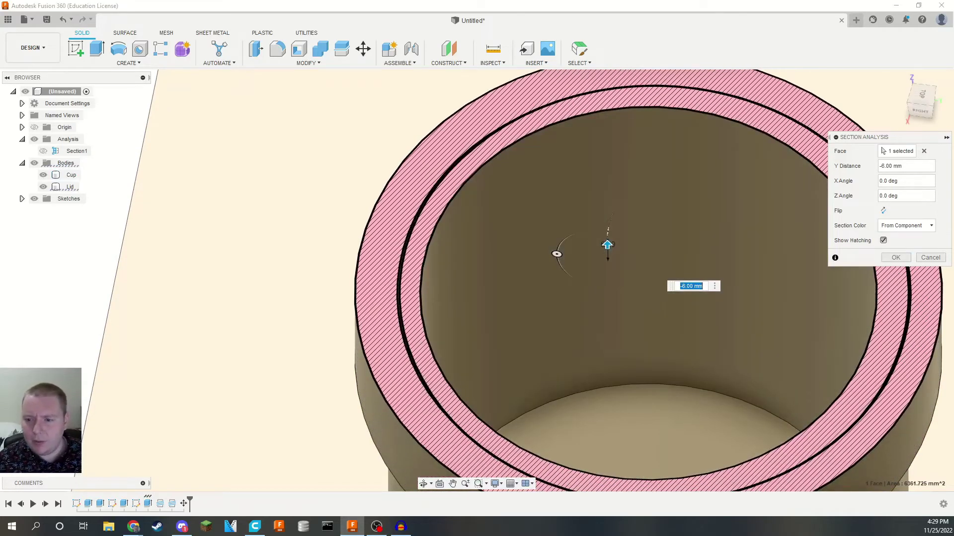
click(895, 257)
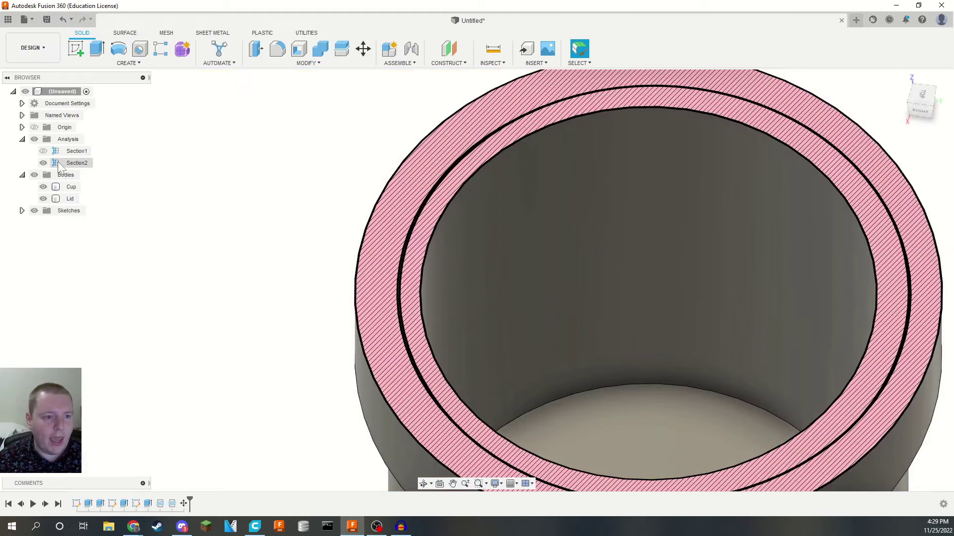
Hide the Section2 analysis and the Cup body to expose the thread on the lid's underside
click(43, 163)
click(55, 188)
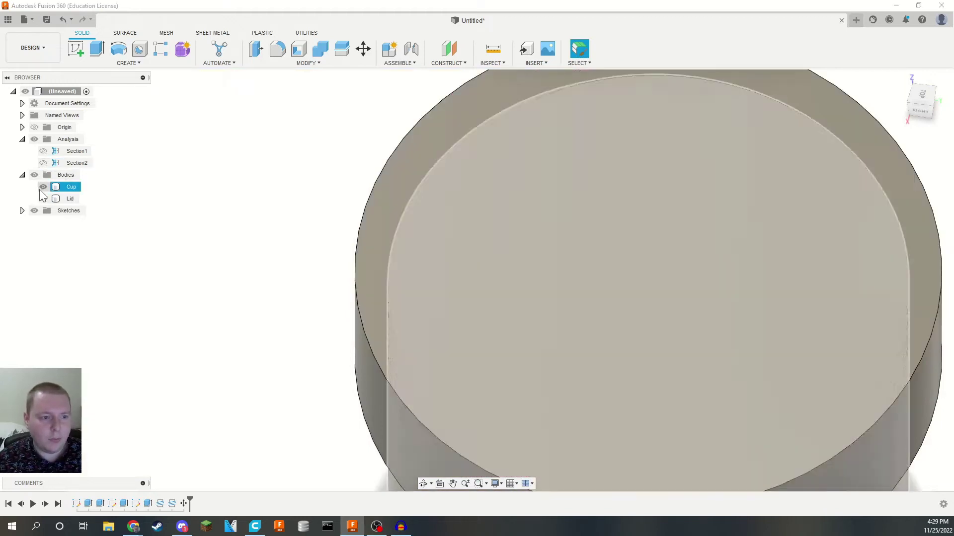
click(41, 188)
scroll(183, 298, down, 3)
shift+middle_drag(238, 355, 237, 303)
scroll(260, 397, up, 3)
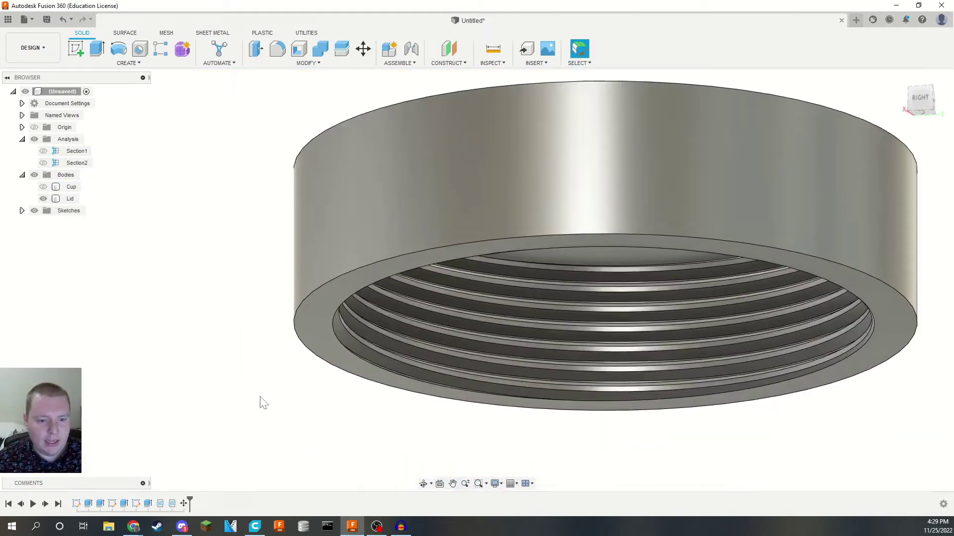
scroll(310, 370, up, 2)
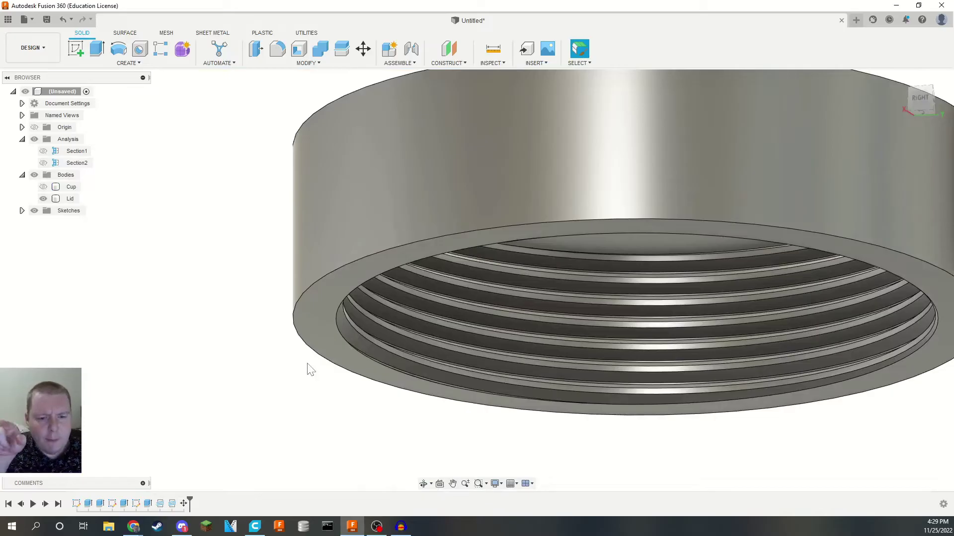
scroll(353, 366, up, 4)
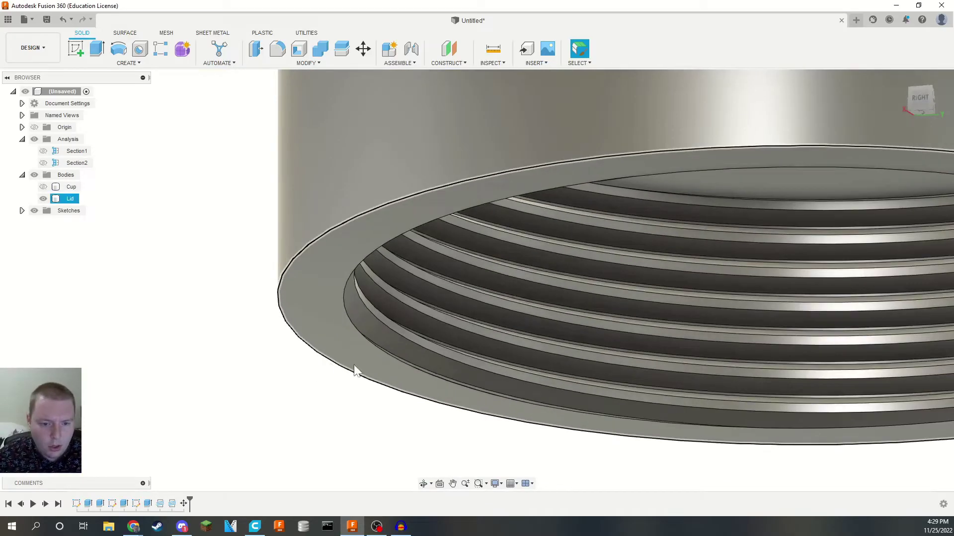
Offset two helical faces of the lid's internal thread by -0.25 mm to add clearance
click(413, 349)
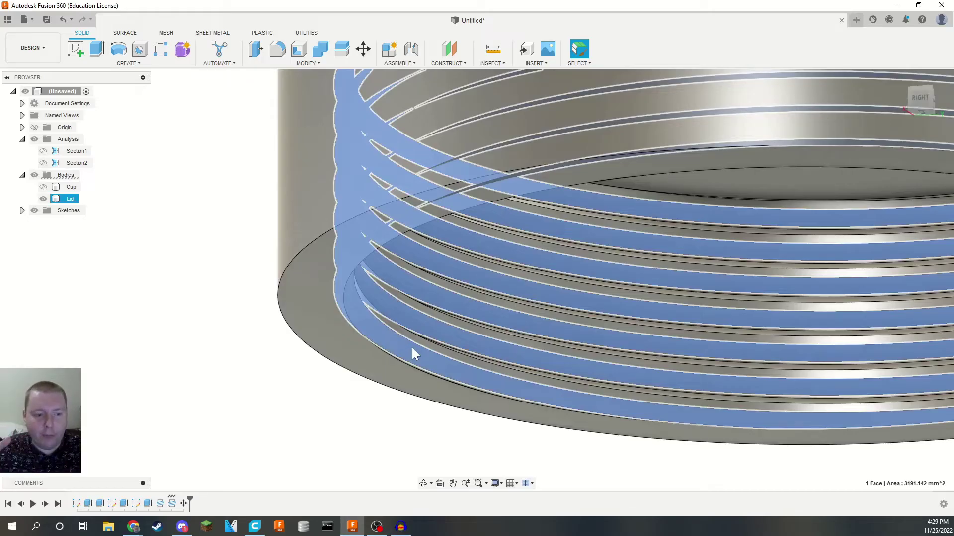
shift+middle_drag(410, 348, 436, 346)
scroll(433, 336, up, 3)
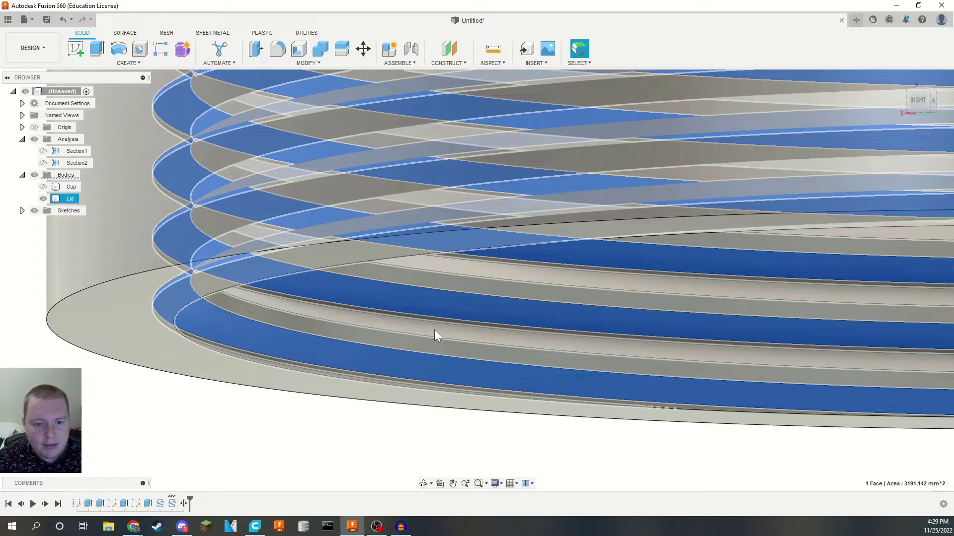
ctrl+click(434, 330)
scroll(395, 467, down, 3)
middle_drag(599, 380, 598, 350)
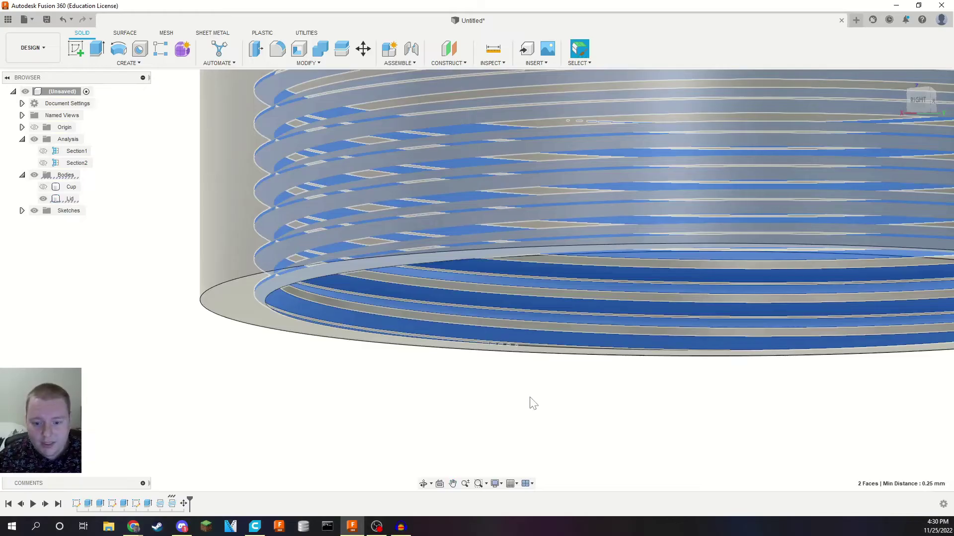
key(q)
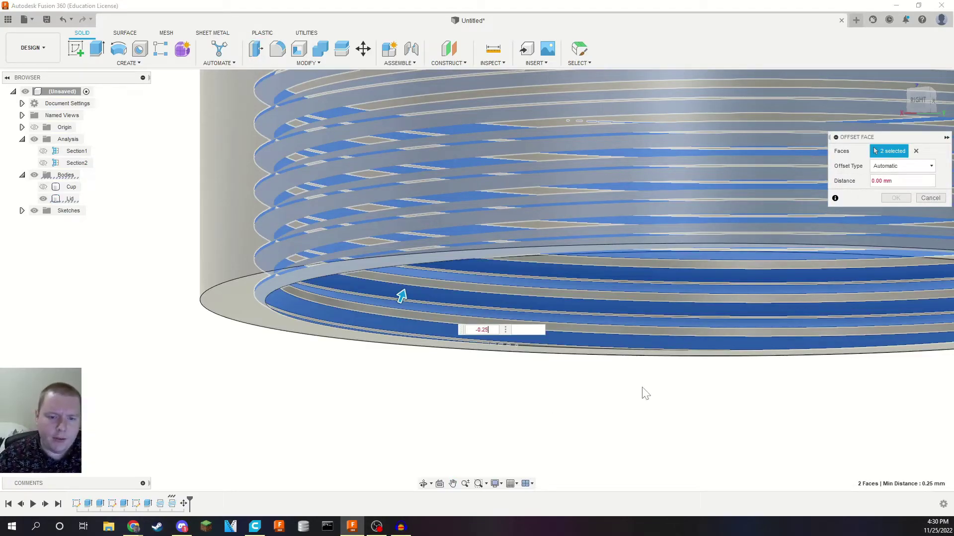
key(Return)
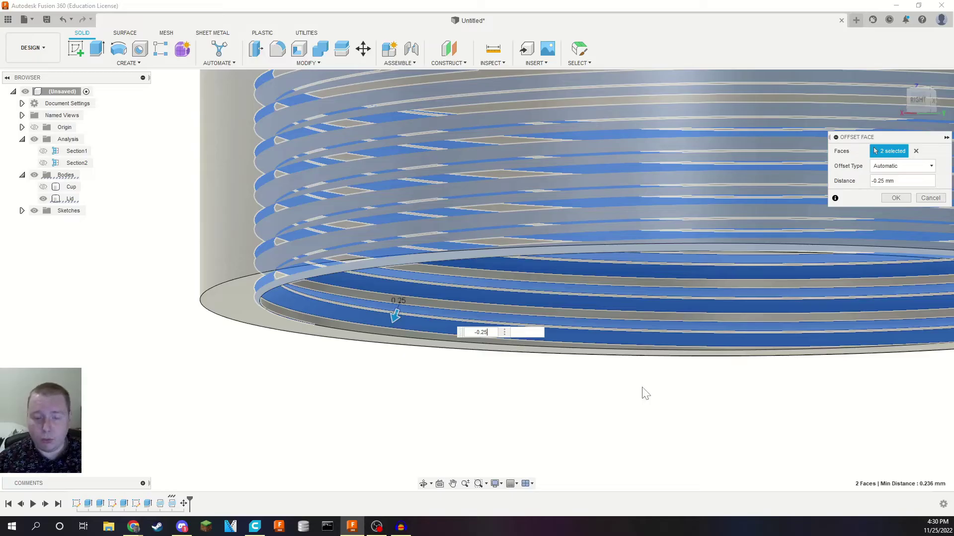
key(Return)
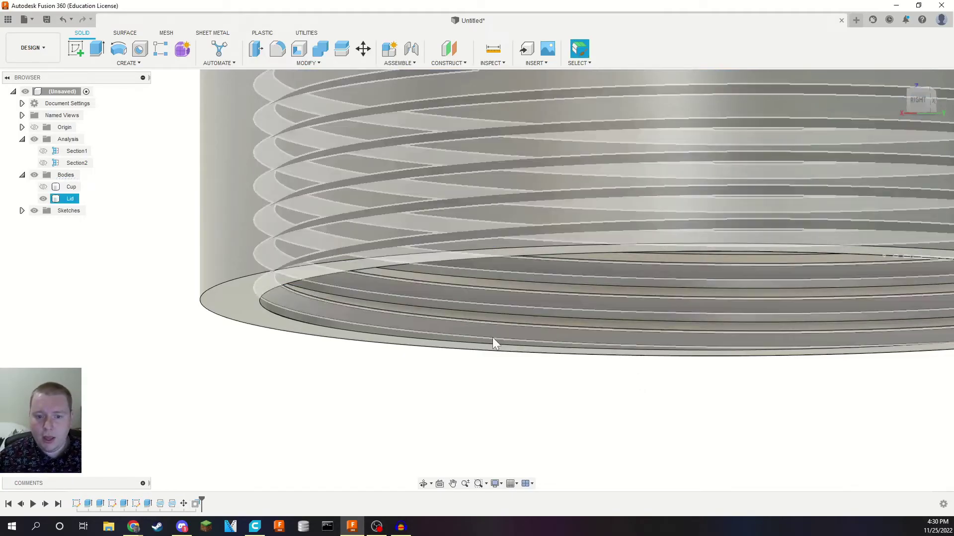
Show the Cup body again and turn on the Section1 analysis through the cup and lid
scroll(342, 337, up, 3)
scroll(297, 353, down, 3)
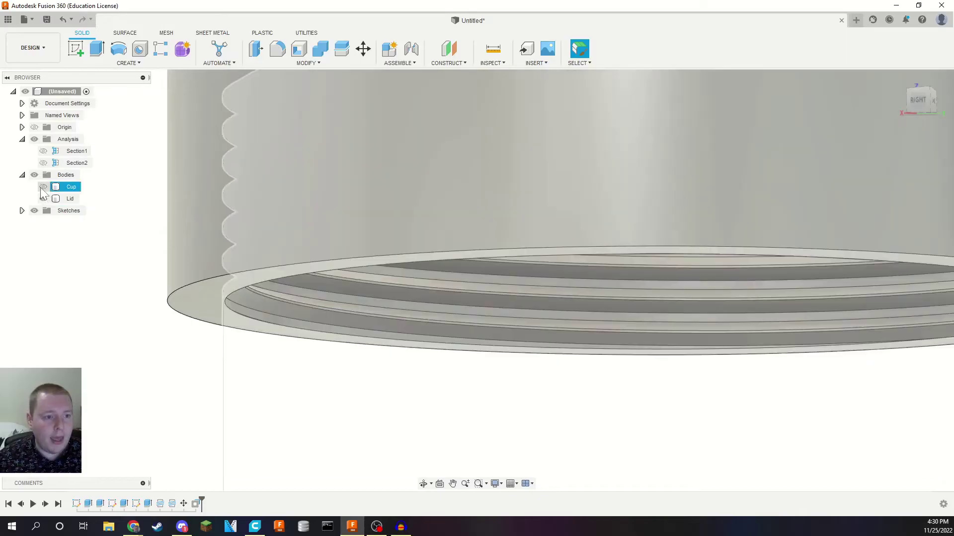
click(41, 188)
scroll(129, 320, down, 2)
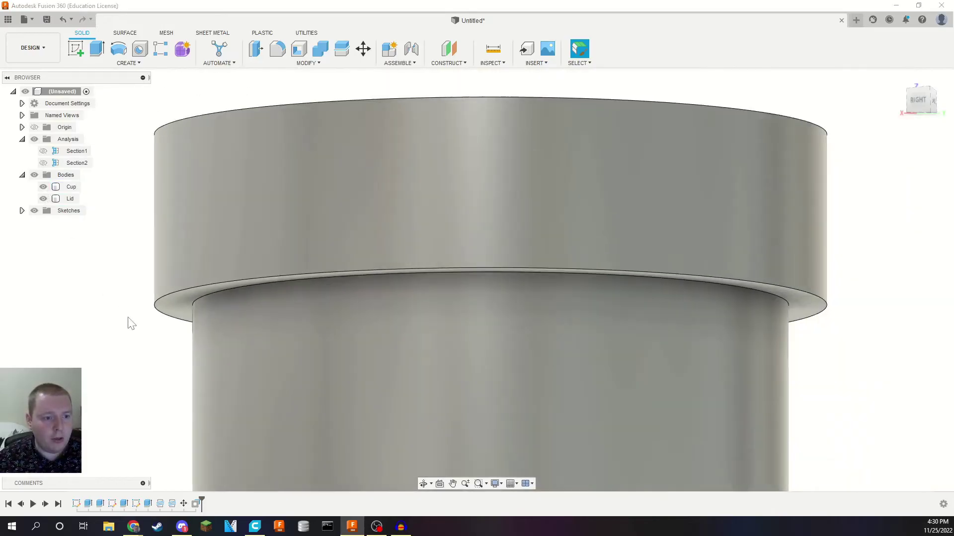
middle_drag(129, 322, 149, 283)
click(43, 151)
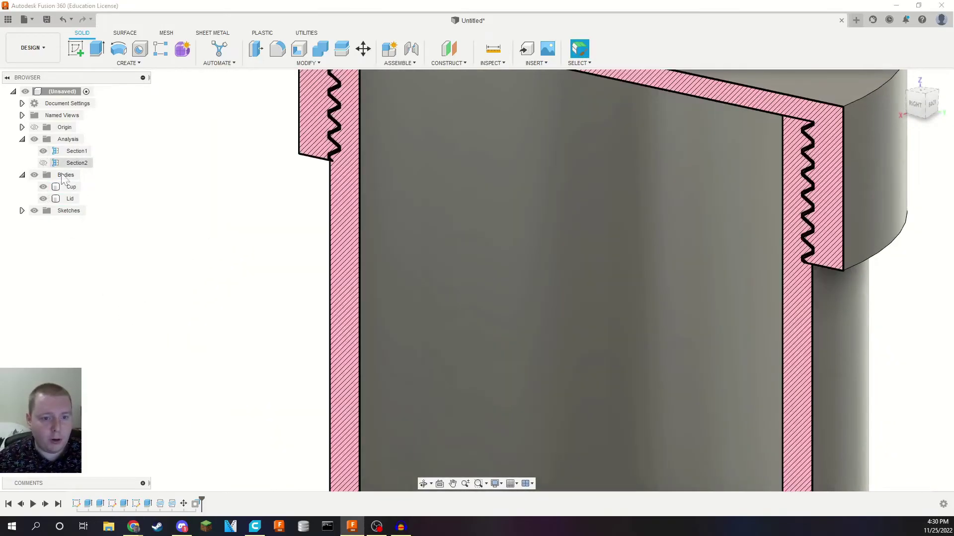
Examine the thread clearance between the cup and lid on both sides of the section, and how the lid seats on the rim
mouse_move(43, 151)
shift+middle_down()
mouse_move(298, 397)
mouse_move(356, 298)
shift+middle_up()
scroll(354, 258, up, 4)
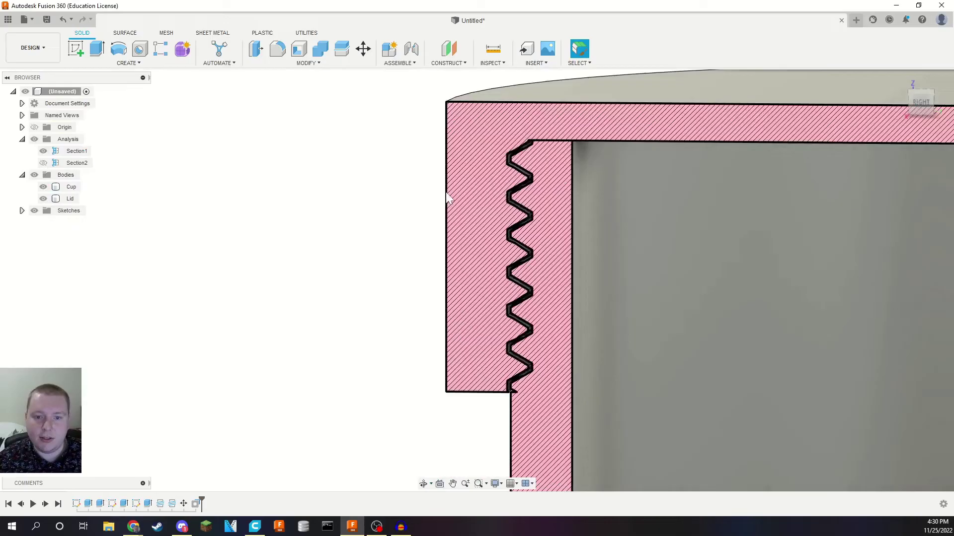
shift+middle_drag(543, 261, 588, 284)
shift+middle_drag(689, 334, 711, 338)
scroll(711, 339, down, 3)
middle_drag(785, 310, 475, 267)
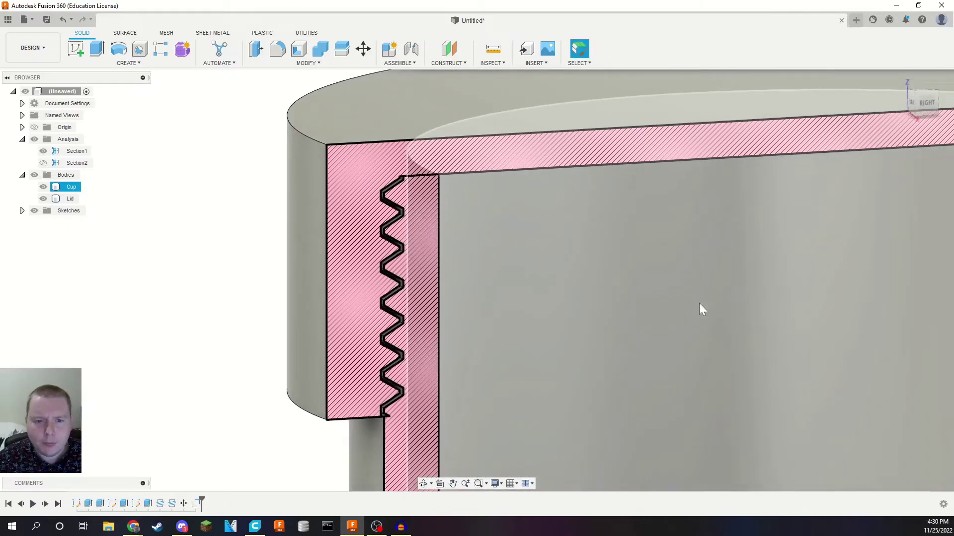
scroll(753, 317, down, 3)
middle_drag(744, 305, 436, 246)
shift+middle_drag(712, 291, 710, 281)
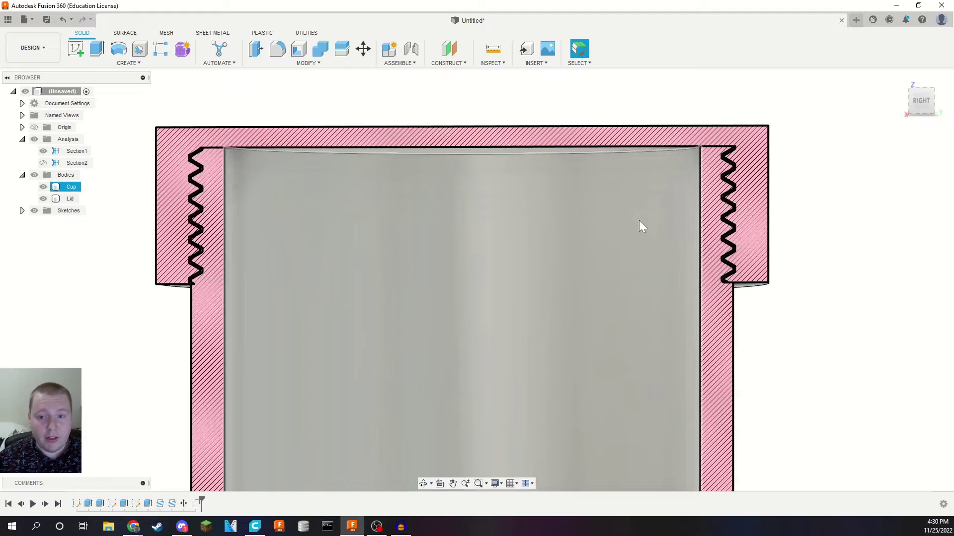
scroll(640, 224, down, 3)
shift+middle_drag(645, 255, 527, 283)
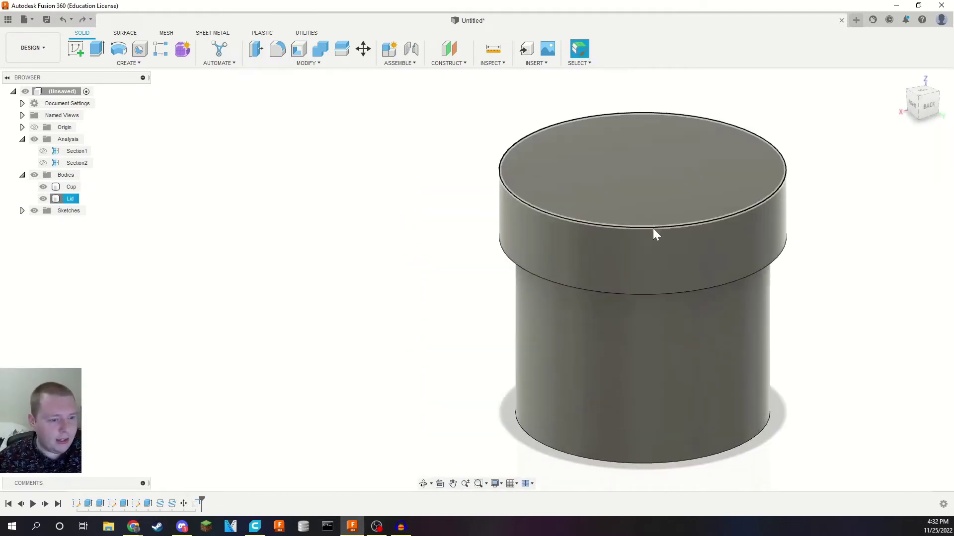
Fillet the lid's top and bottom outer edges with a 2 mm radius
click(661, 228)
text(f2)
key(Return)
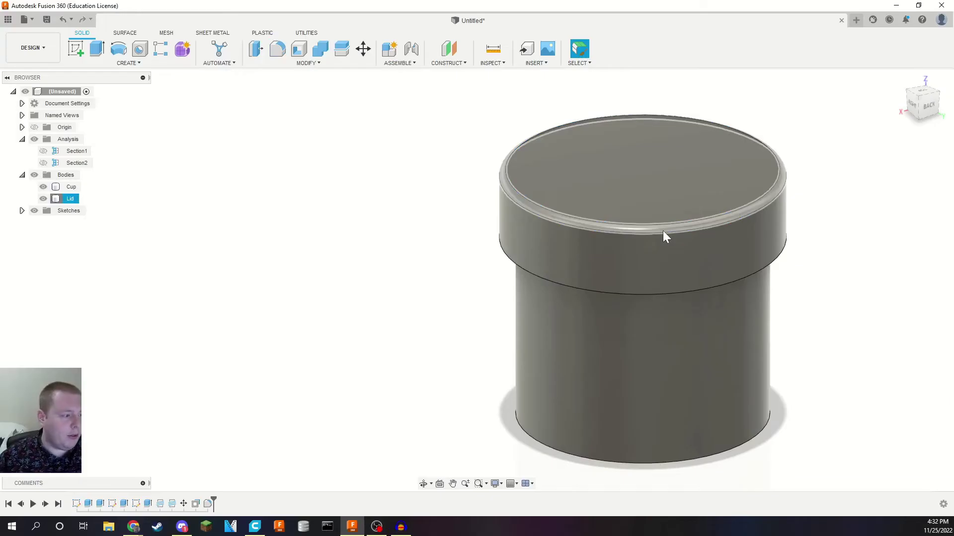
click(719, 286)
text(f2)
key(Return)
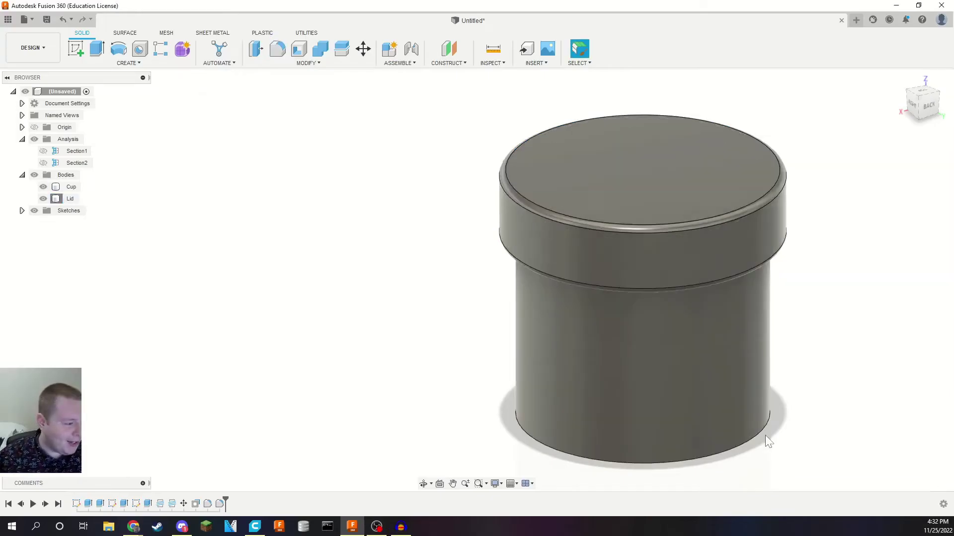
Fillet the cup's bottom outer edge with a 2 mm radius
click(758, 437)
text(f2)
key(Return)
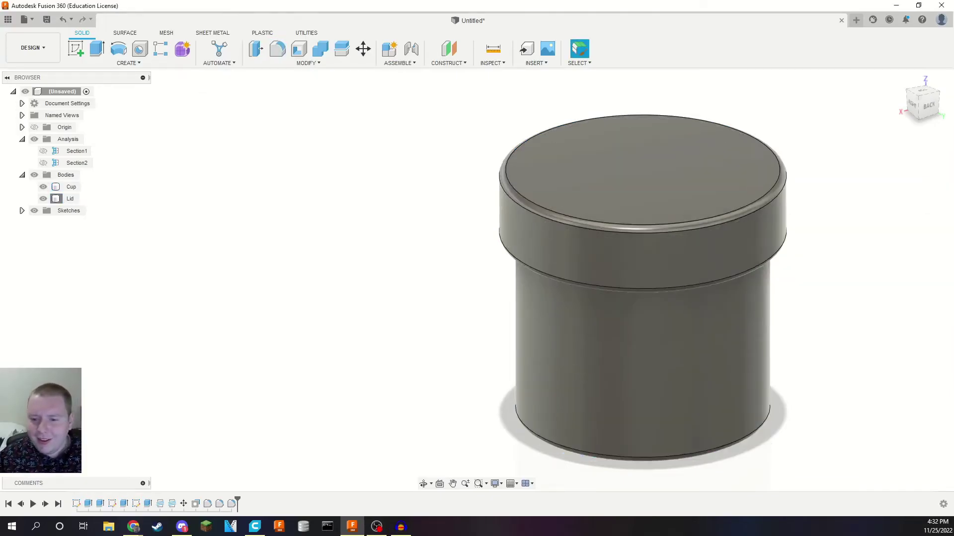